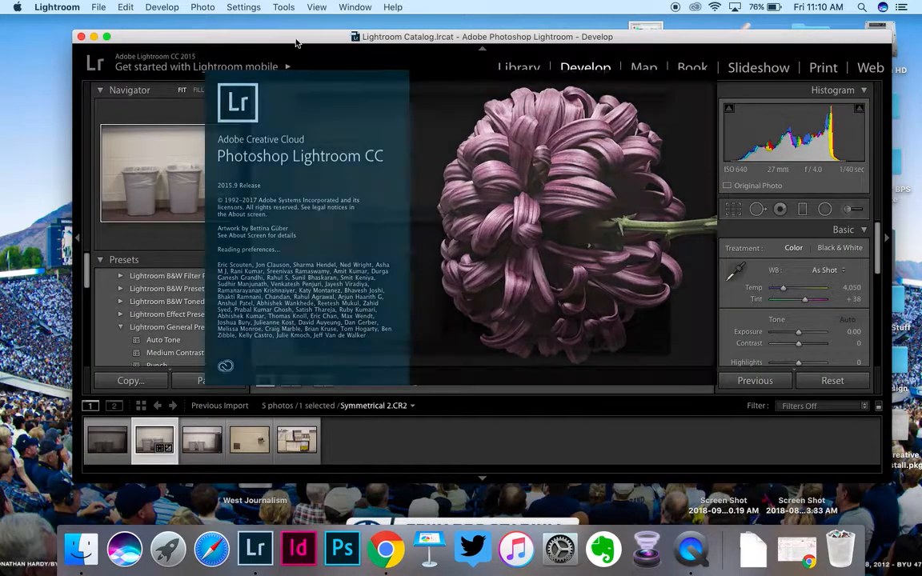
# Open the Library module with the Navigator collapsed, and place the desktop's Practice Photos folder where it stays reachable beside the window
pyautogui.click(518, 69)
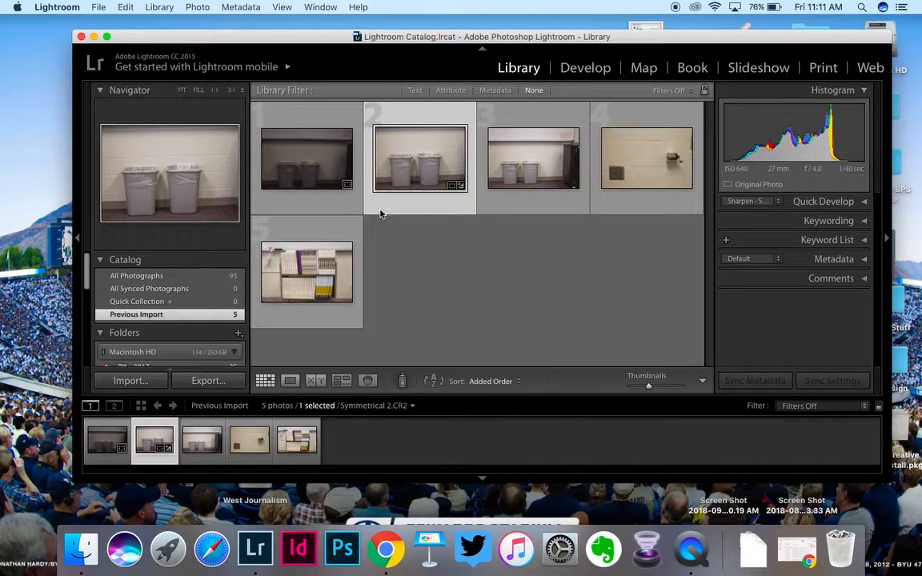
pyautogui.moveTo(322, 42); pyautogui.dragTo(248, 38)
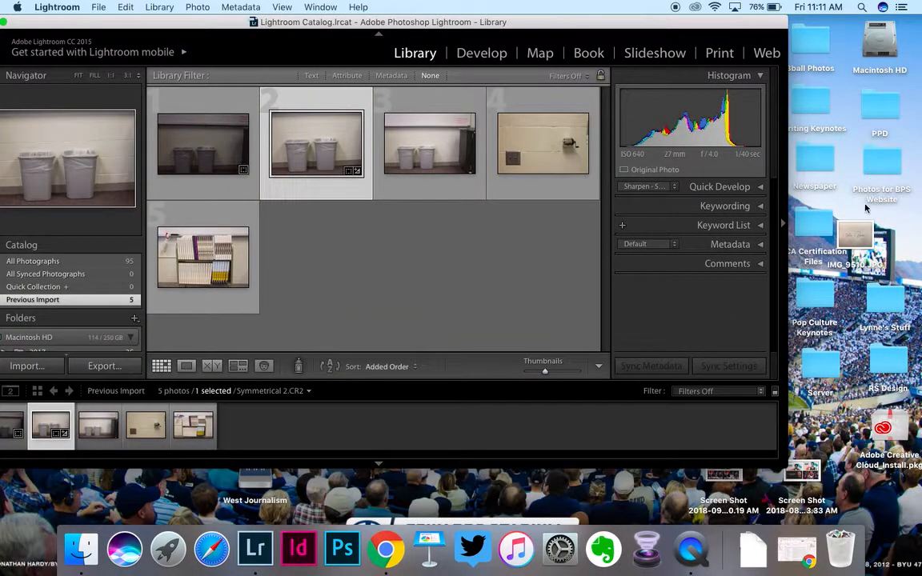
pyautogui.moveTo(467, 22); pyautogui.dragTo(530, 169)
pyautogui.moveTo(565, 134); pyautogui.dragTo(833, 424)
pyautogui.moveTo(606, 178); pyautogui.dragTo(638, 30)
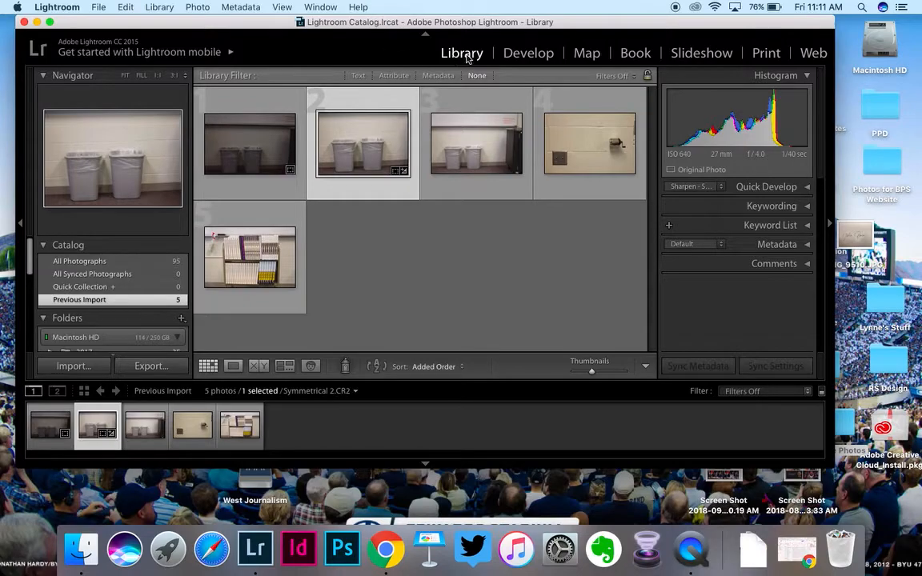
pyautogui.click(45, 76)
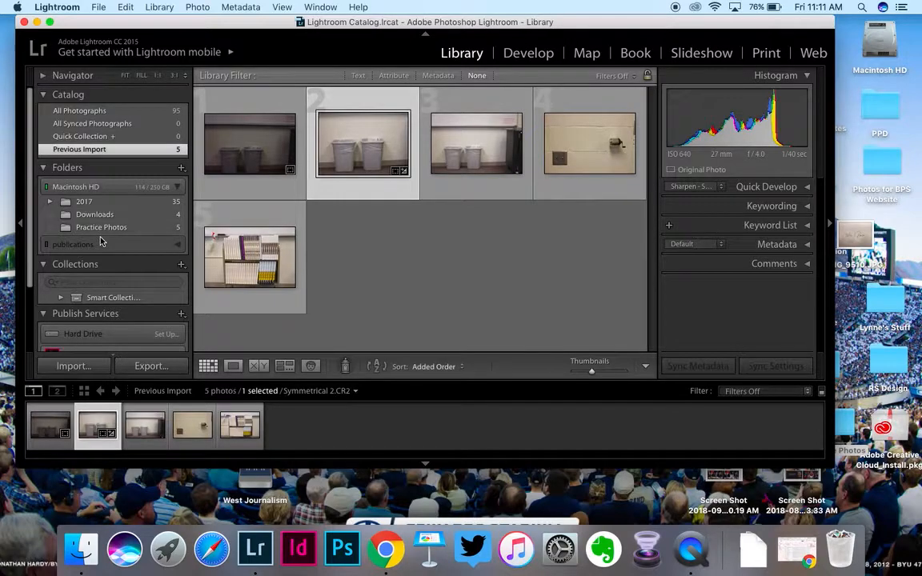
# Try to import all photos from the desktop's Practice Photos folder, leaving the import without adding anything
pyautogui.click(88, 368)
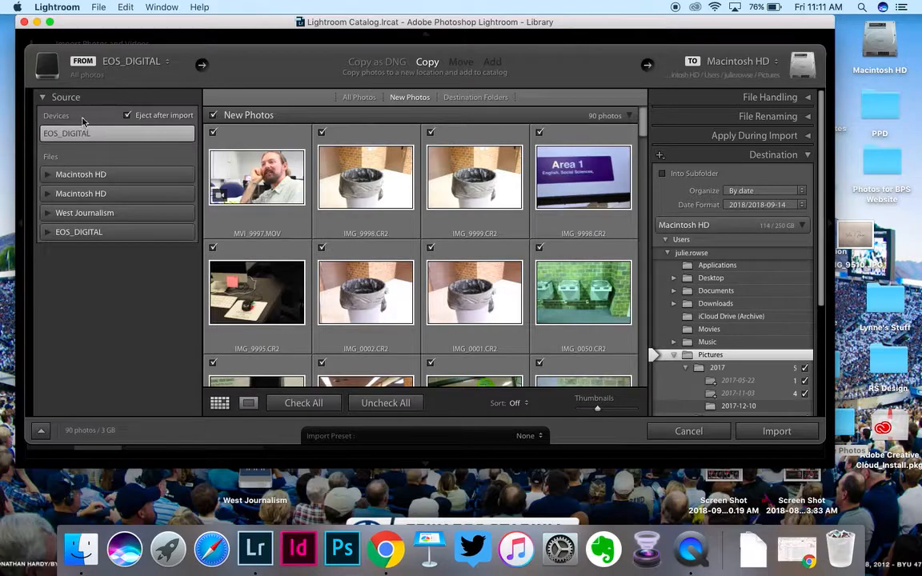
pyautogui.click(93, 176)
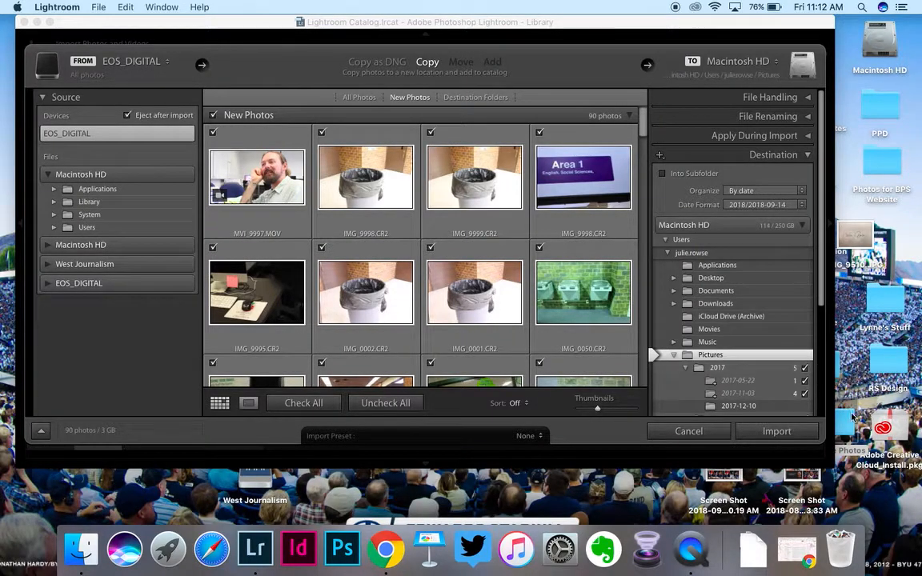
pyautogui.moveTo(847, 429); pyautogui.dragTo(391, 141)
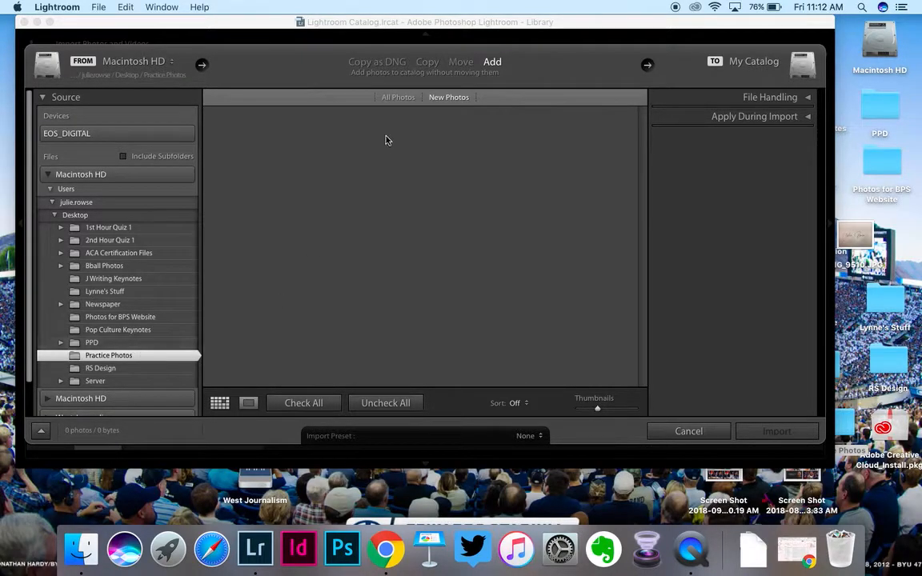
pyautogui.click(398, 98)
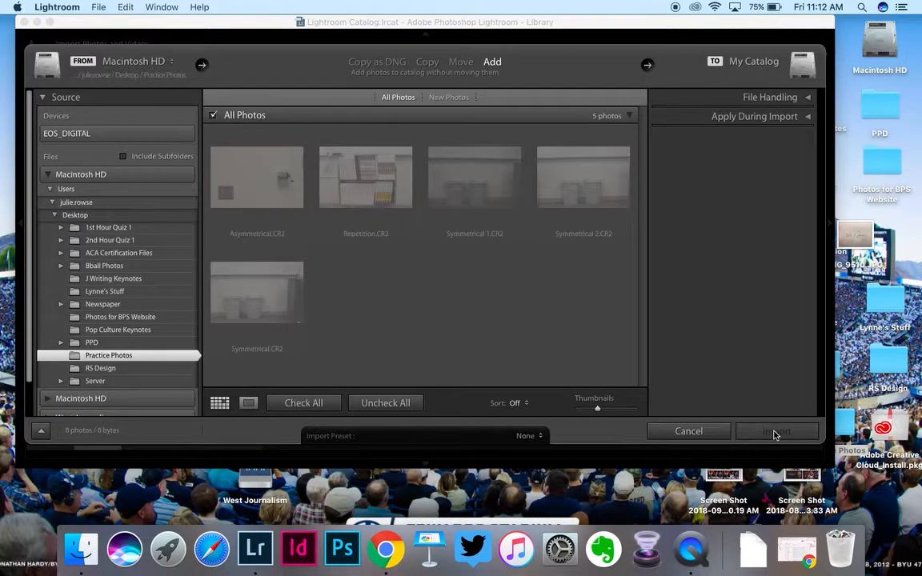
pyautogui.click(702, 433)
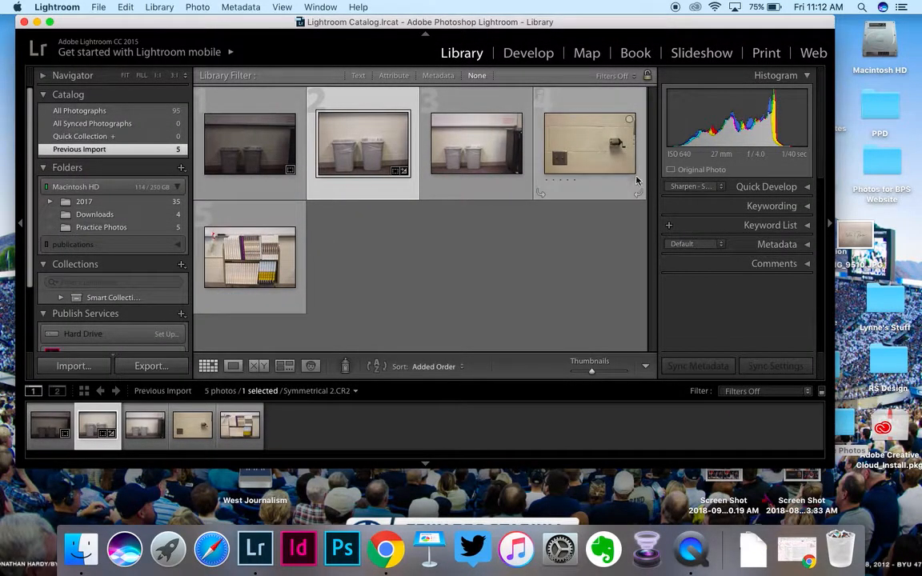
# Open Symmetrical 1.CR2 in the Develop module and apply the Auto Tone preset from Lightroom General Presets
pyautogui.click(528, 56)
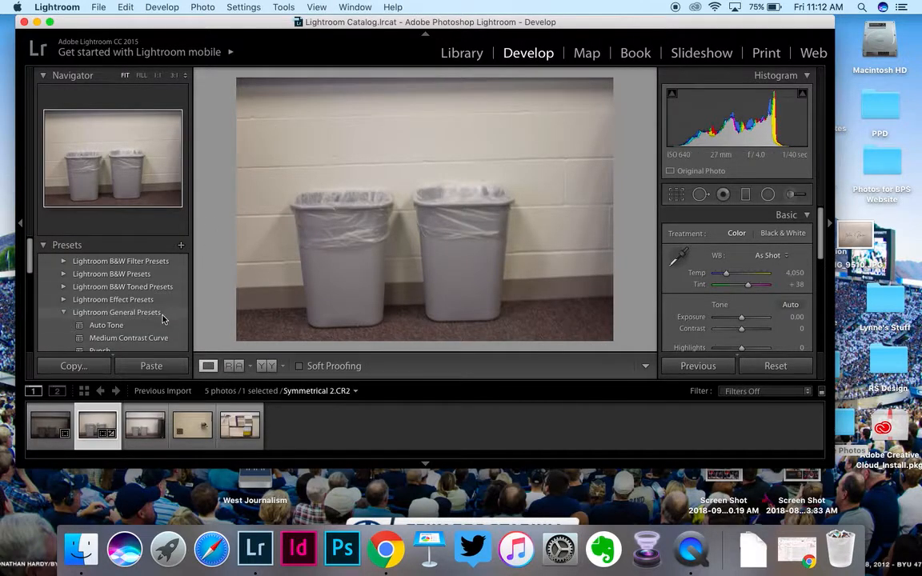
pyautogui.click(50, 425)
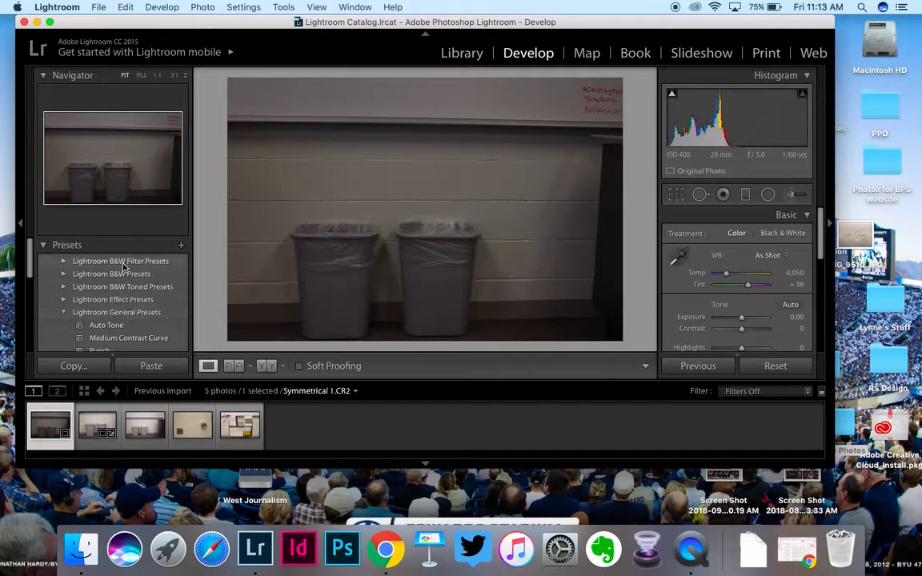
pyautogui.click(45, 249)
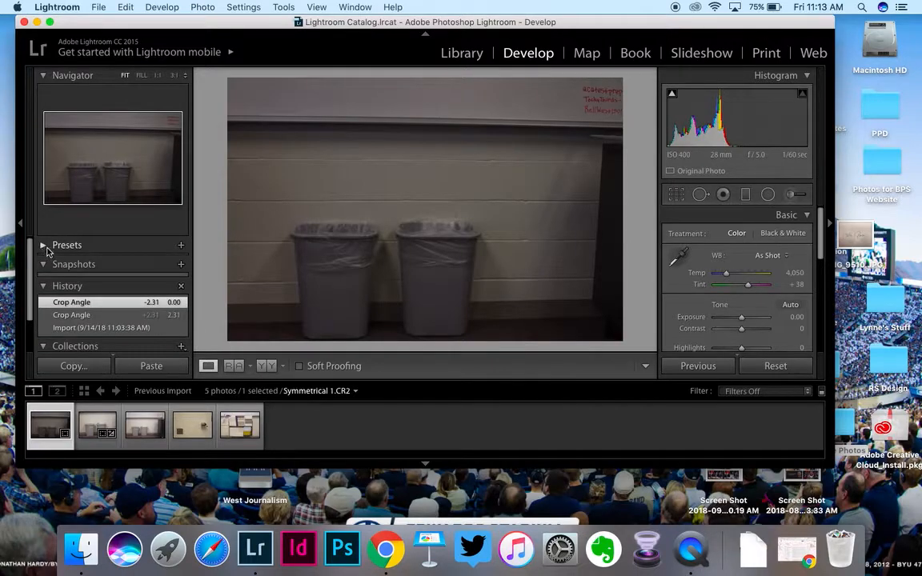
pyautogui.click(45, 247)
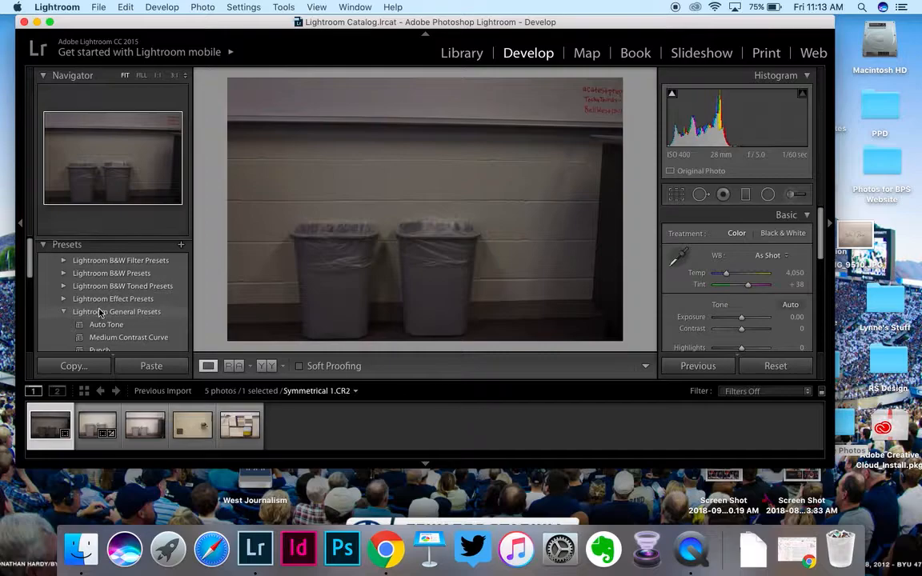
pyautogui.scroll(-2, 98, 313)
pyautogui.scroll(-2, 99, 313)
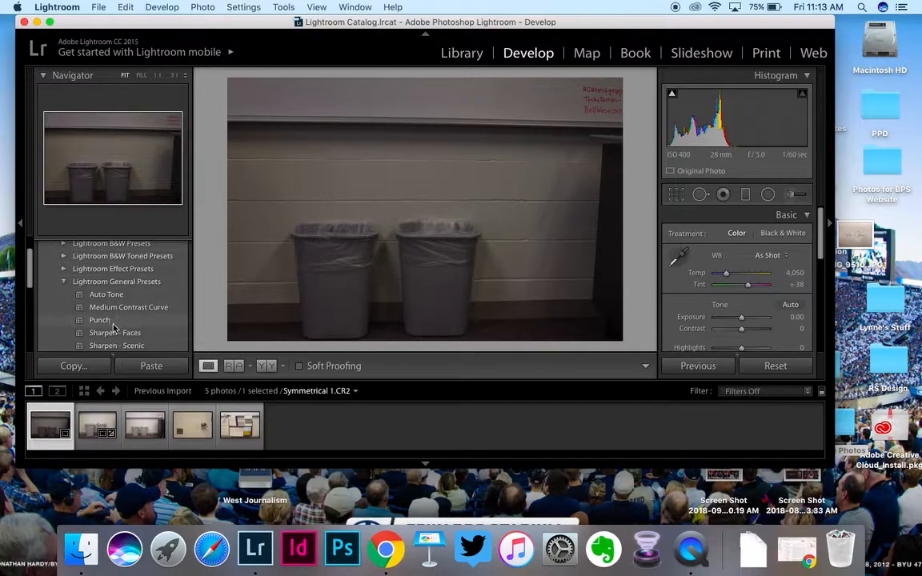
pyautogui.scroll(-2, 109, 323)
pyautogui.scroll(1, 110, 292)
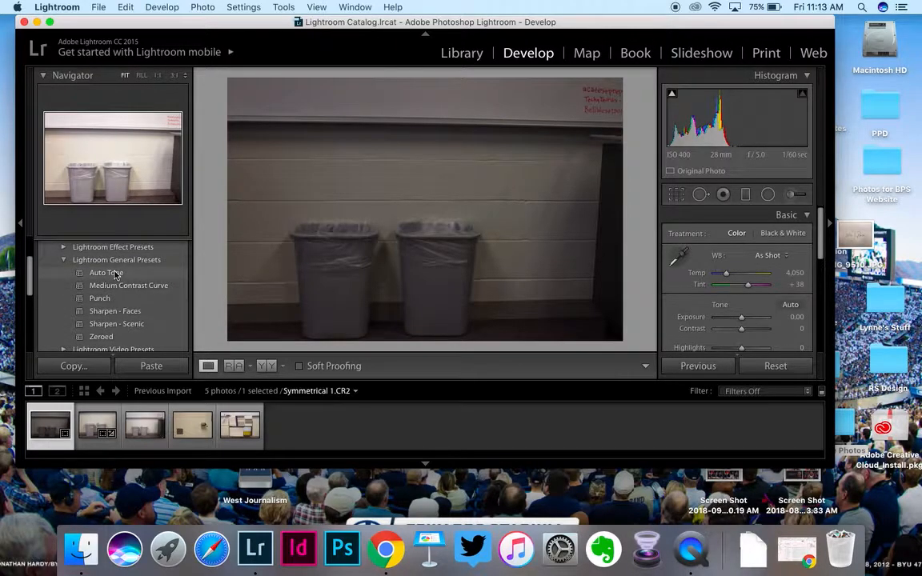
pyautogui.click(116, 276)
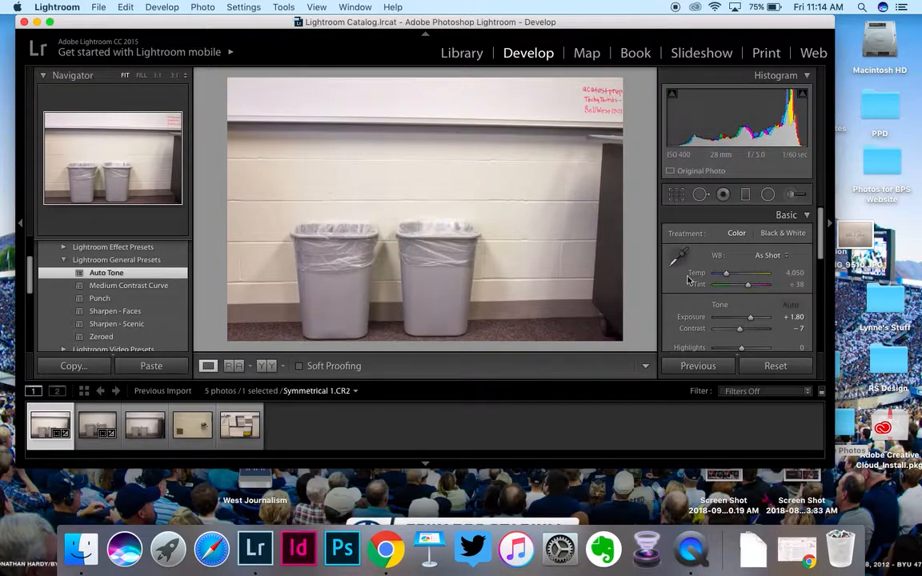
# Crop the photo closely around the two trash bins, cutting off the whiteboard above and the dark cabinet beside them
pyautogui.click(677, 195)
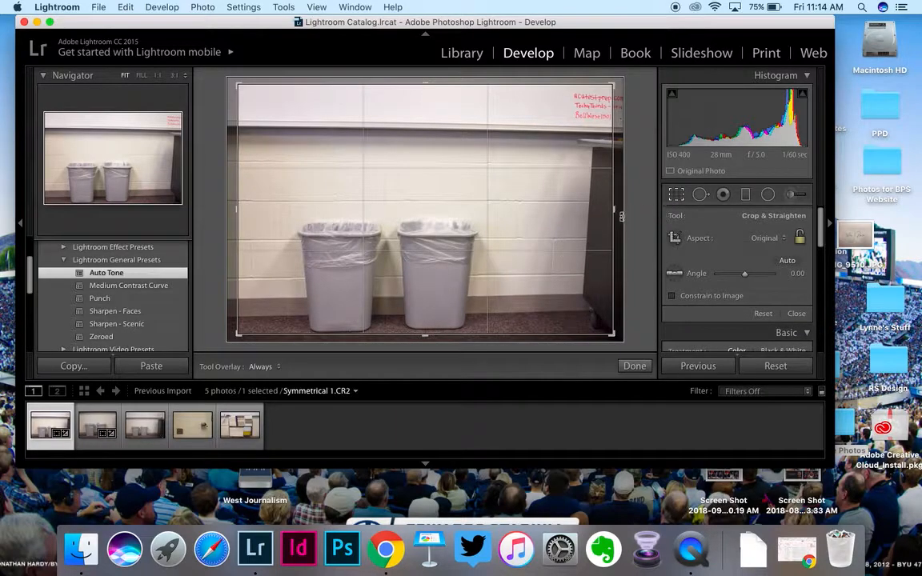
pyautogui.moveTo(613, 210); pyautogui.dragTo(575, 214)
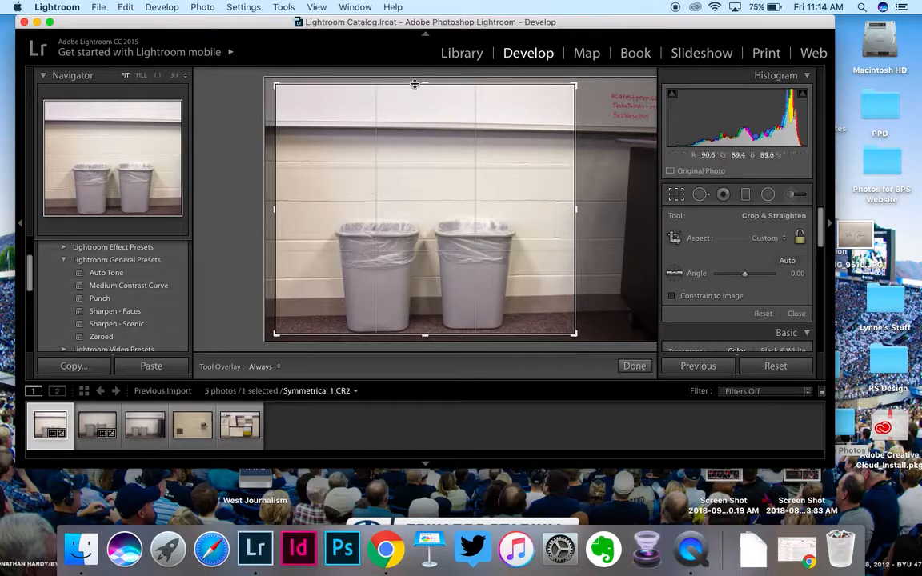
pyautogui.moveTo(426, 84); pyautogui.dragTo(435, 120)
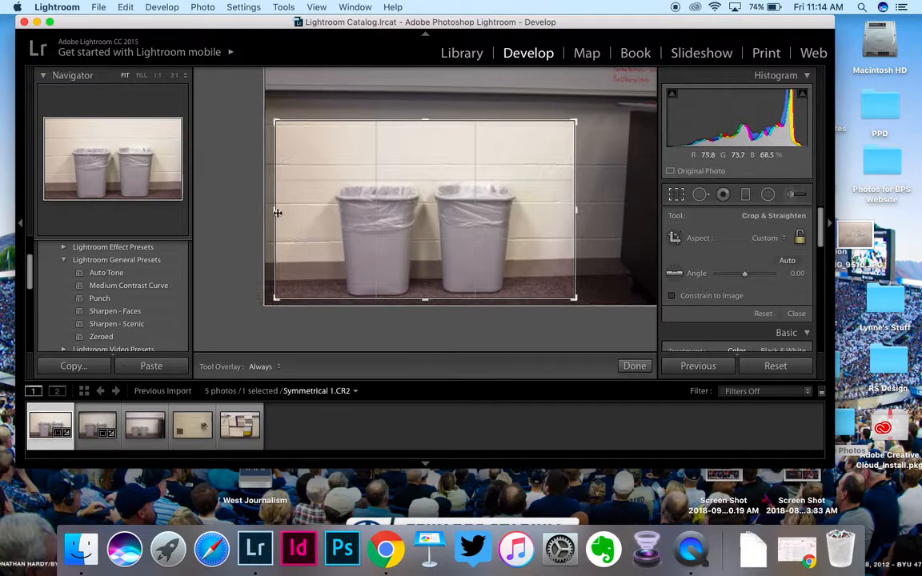
pyautogui.moveTo(274, 209); pyautogui.dragTo(280, 209)
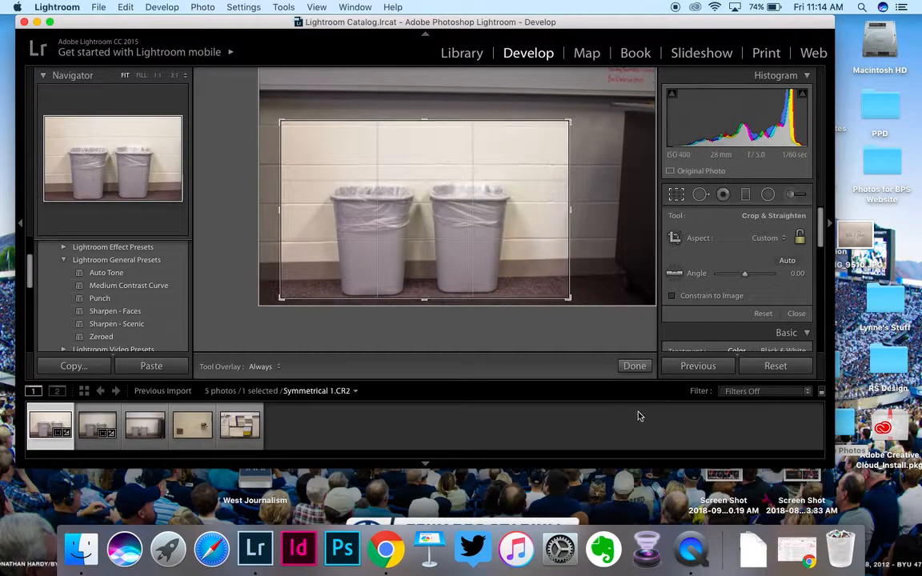
pyautogui.click(635, 367)
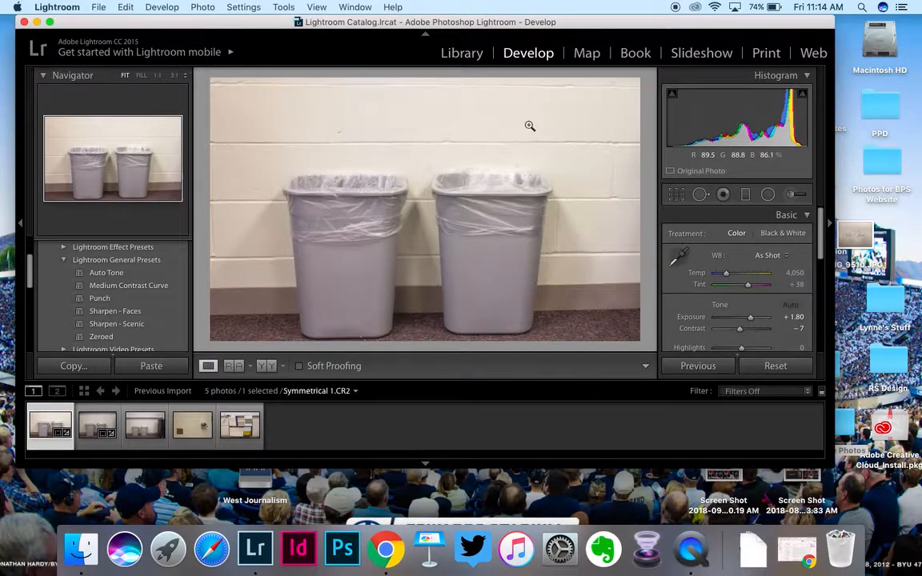
# Start exporting the cropped photo to the hard drive, with Specific folder as the export location
pyautogui.click(98, 7)
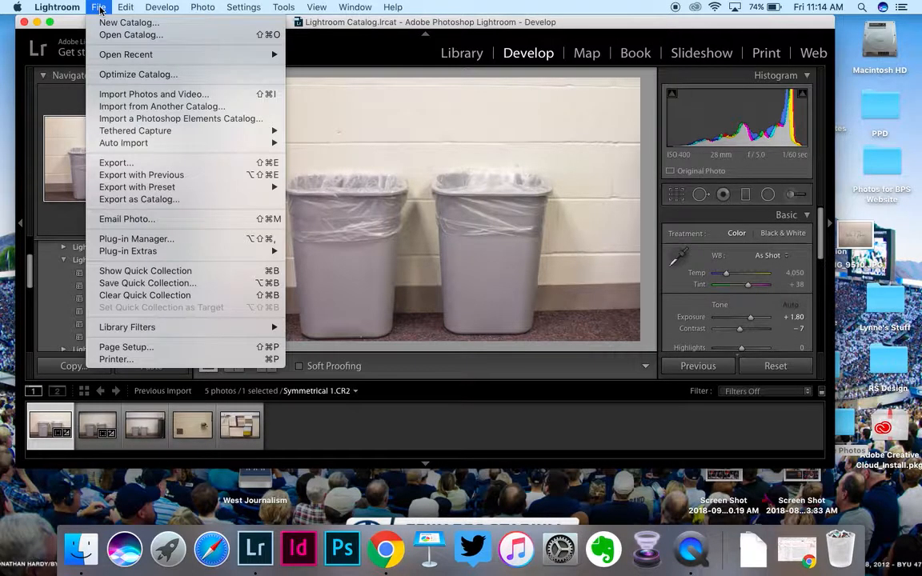
pyautogui.click(126, 164)
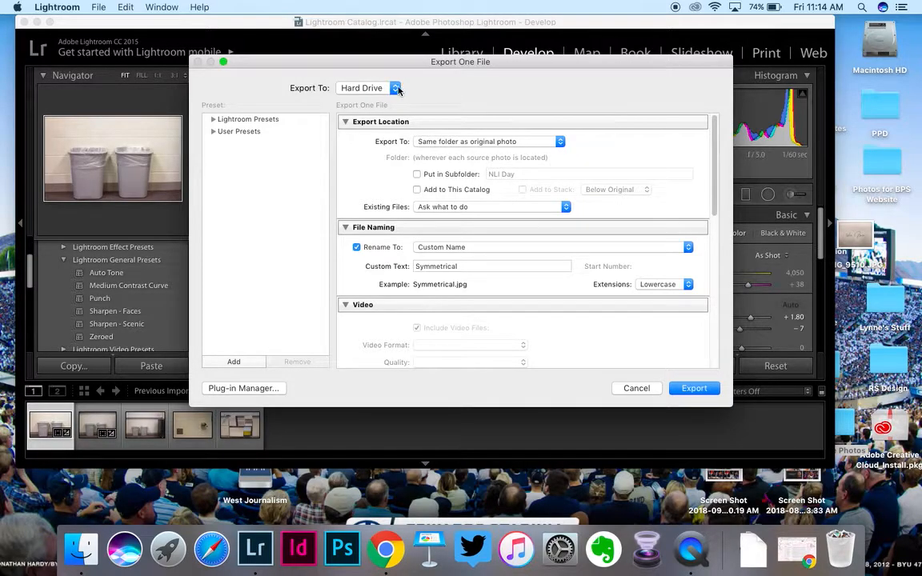
pyautogui.click(560, 142)
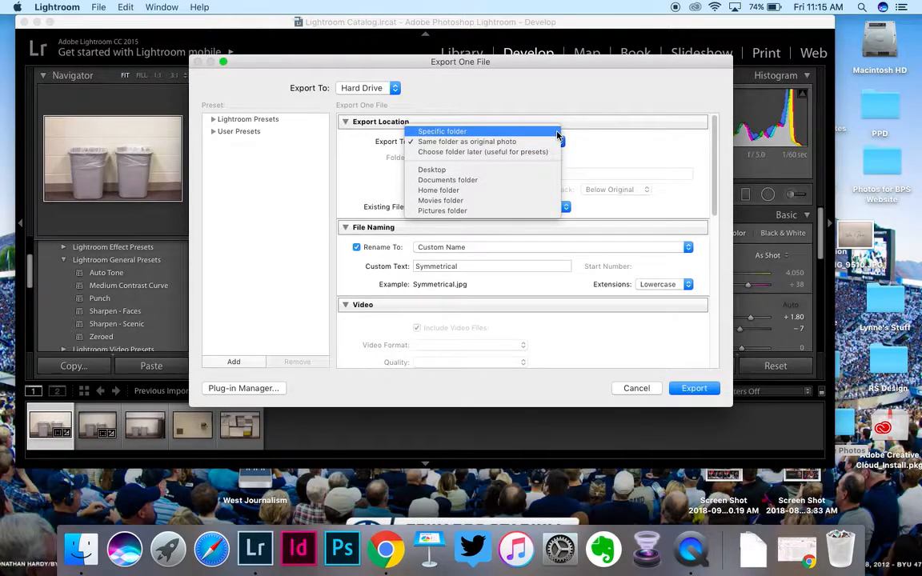
pyautogui.click(558, 132)
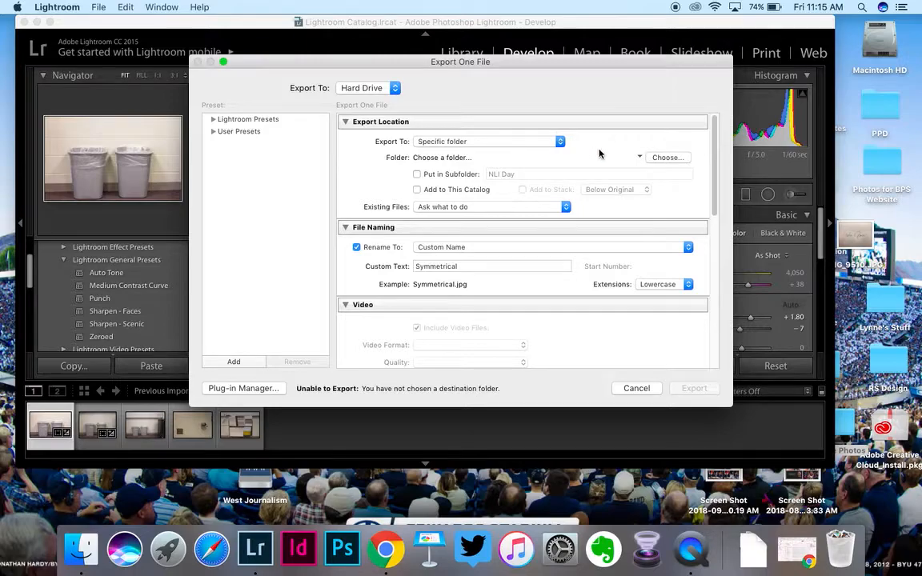
# Create a folder named Photo Quiz on the Desktop while browsing for the export destination, leaving the browser without choosing a folder
pyautogui.click(668, 158)
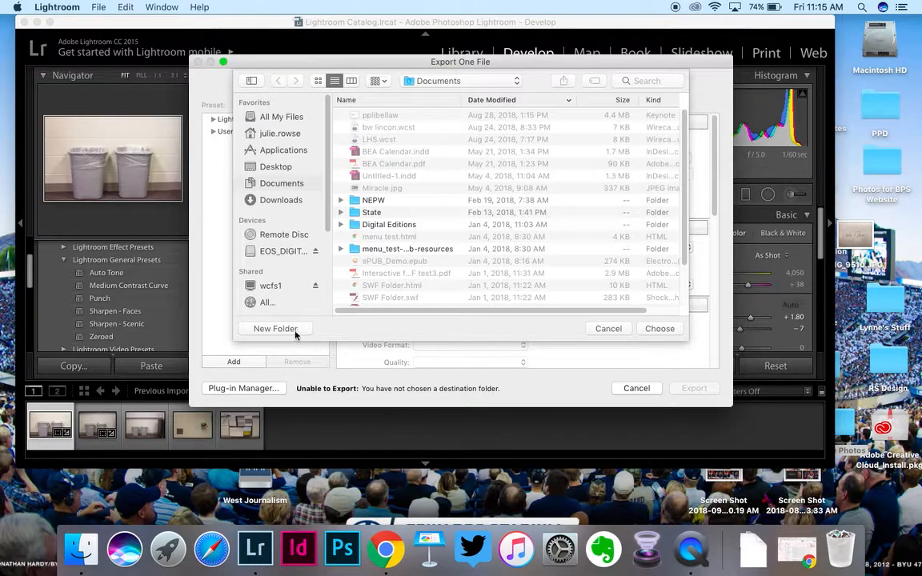
pyautogui.click(272, 166)
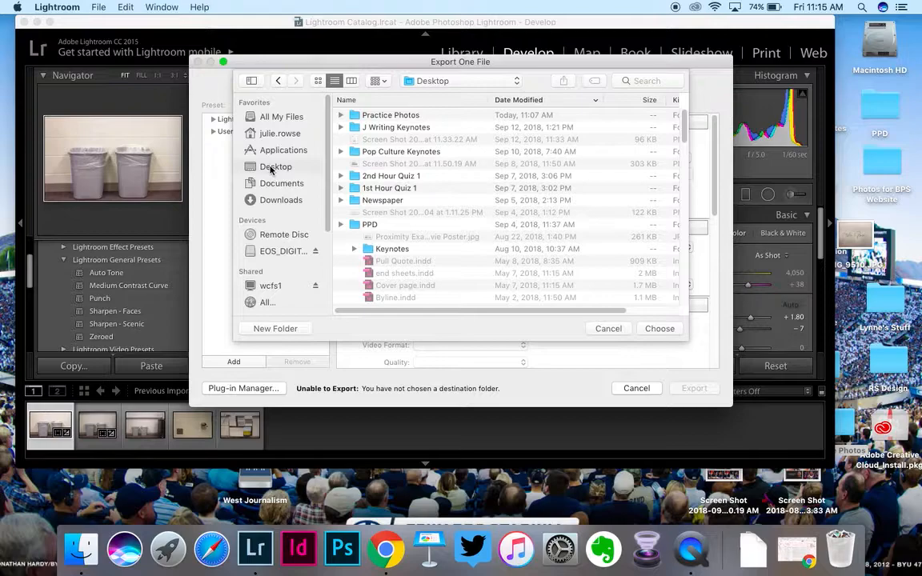
pyautogui.click(276, 329)
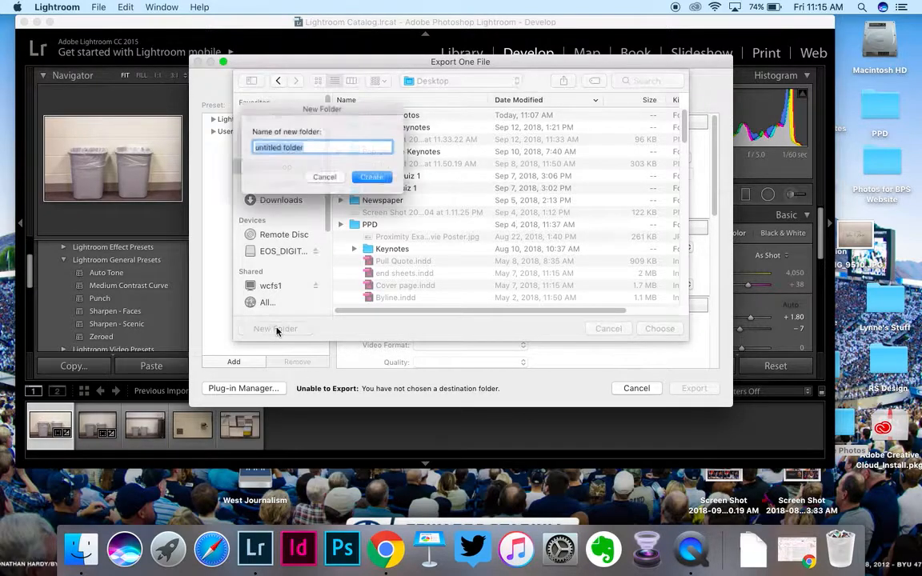
pyautogui.write('Photo Quiz')
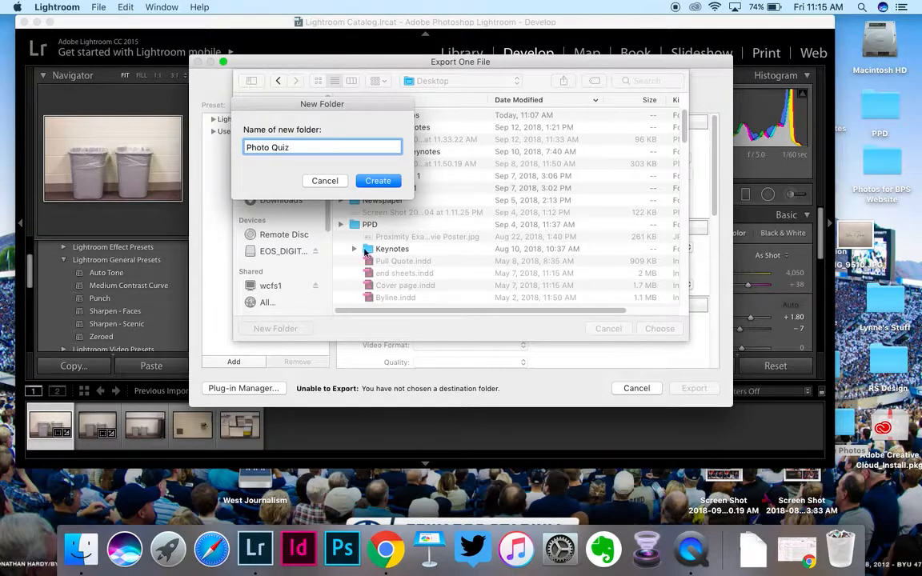
pyautogui.click(373, 181)
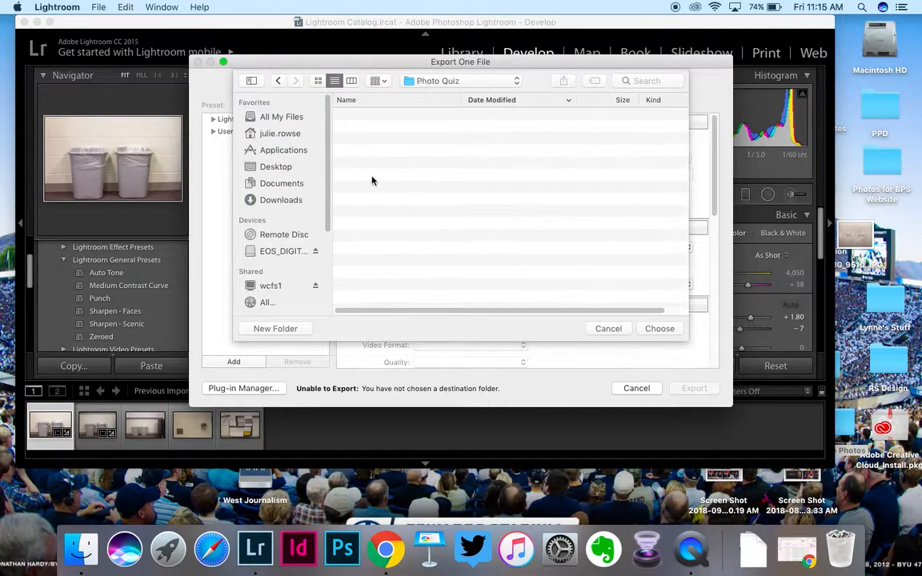
pyautogui.click(608, 329)
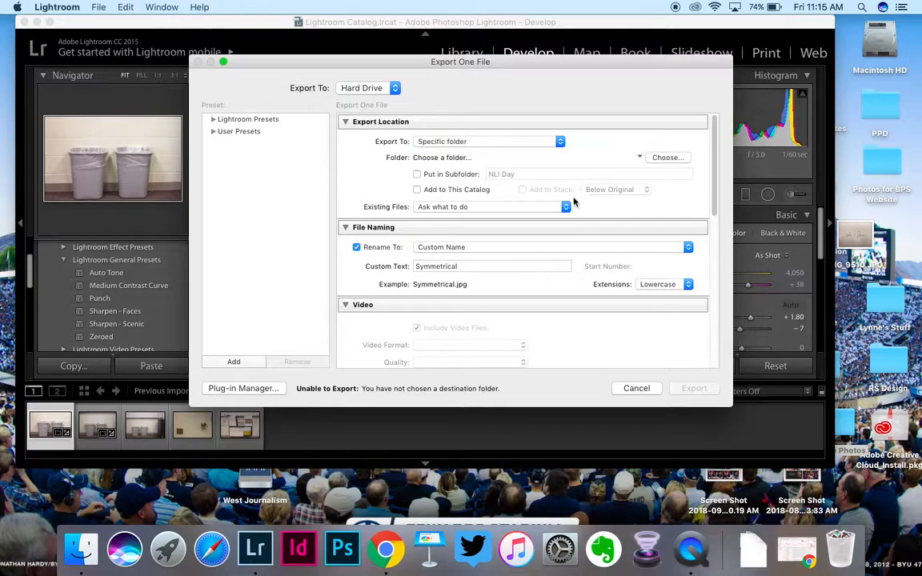
# Set the exported file's renaming scheme to Date - Filename
pyautogui.scroll(-2, 582, 176)
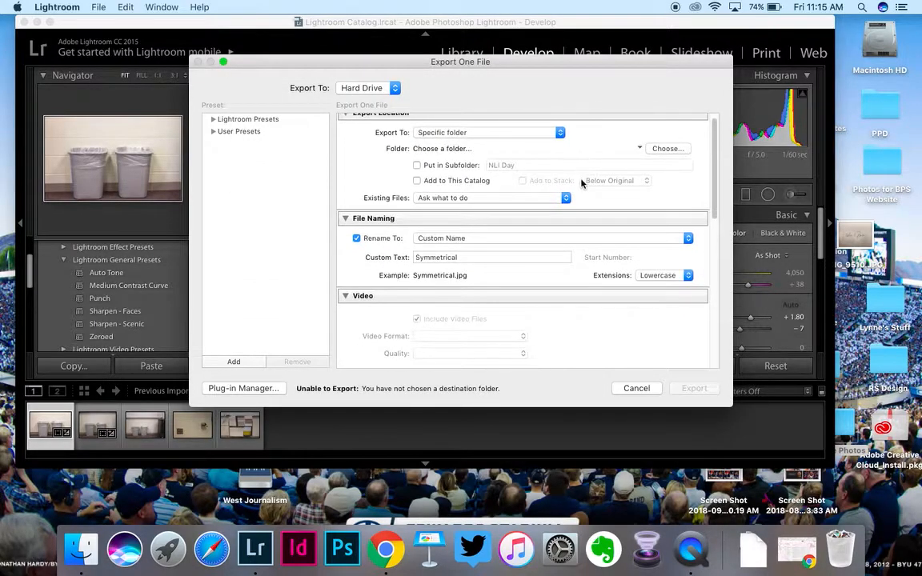
pyautogui.scroll(-1, 391, 231)
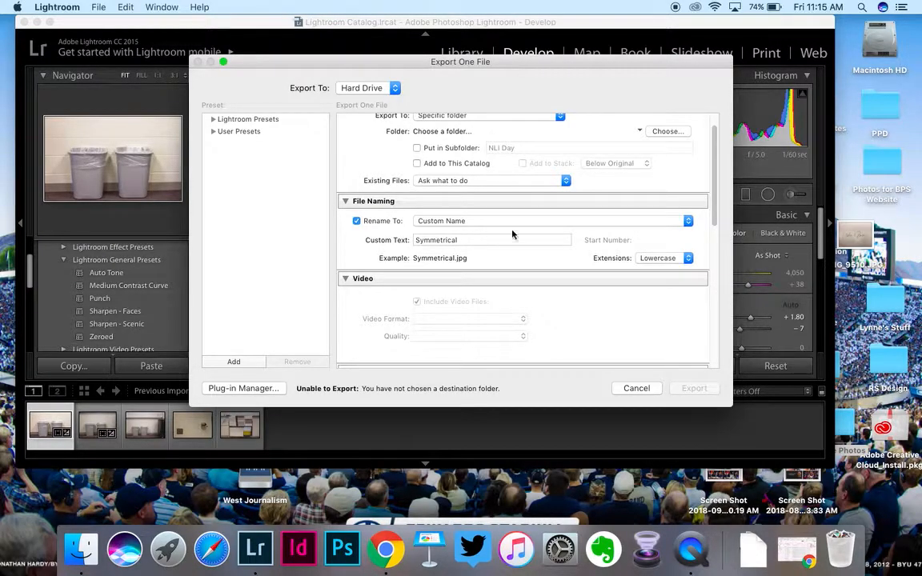
pyautogui.click(688, 222)
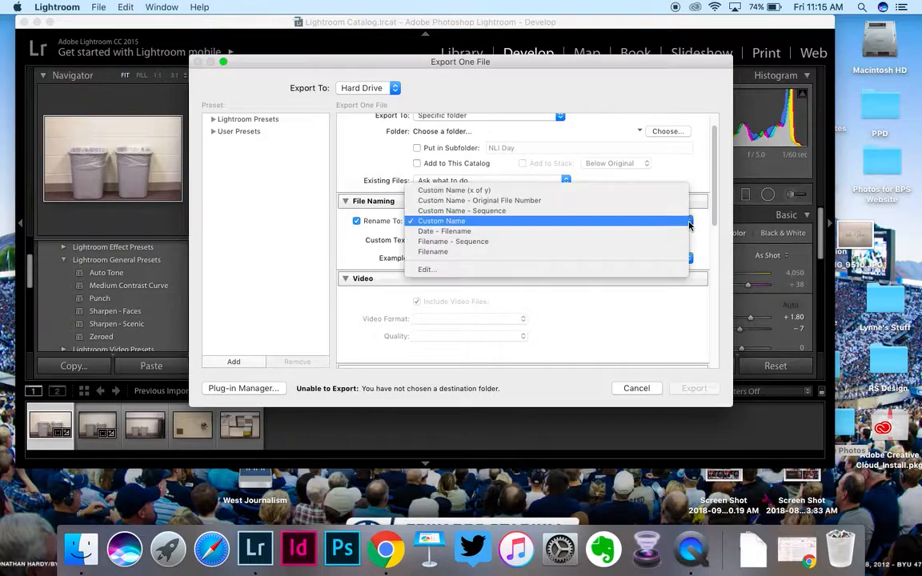
pyautogui.click(627, 231)
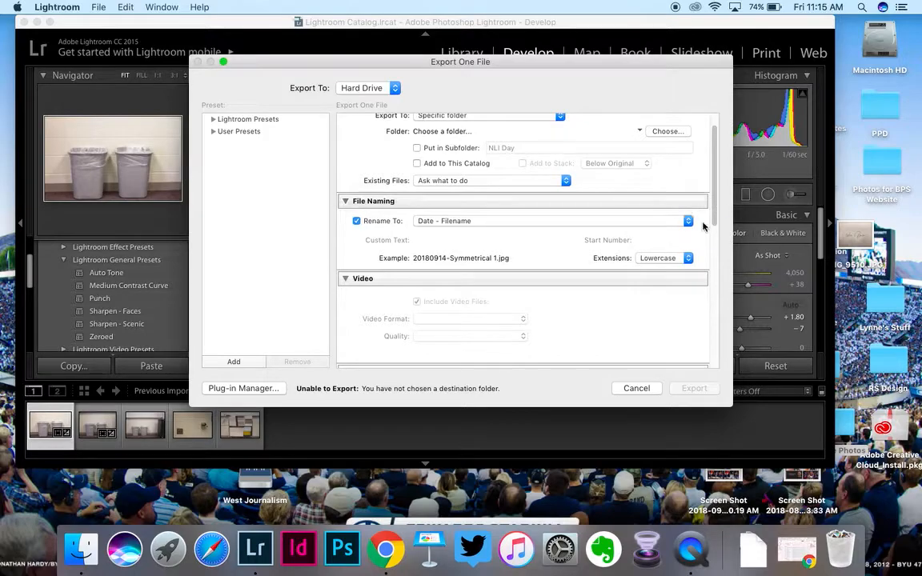
# Set the exported file's renaming scheme to Custom Name with the text Symmetrical, and keep JPEG as the image format
pyautogui.click(680, 221)
pyautogui.click(681, 213)
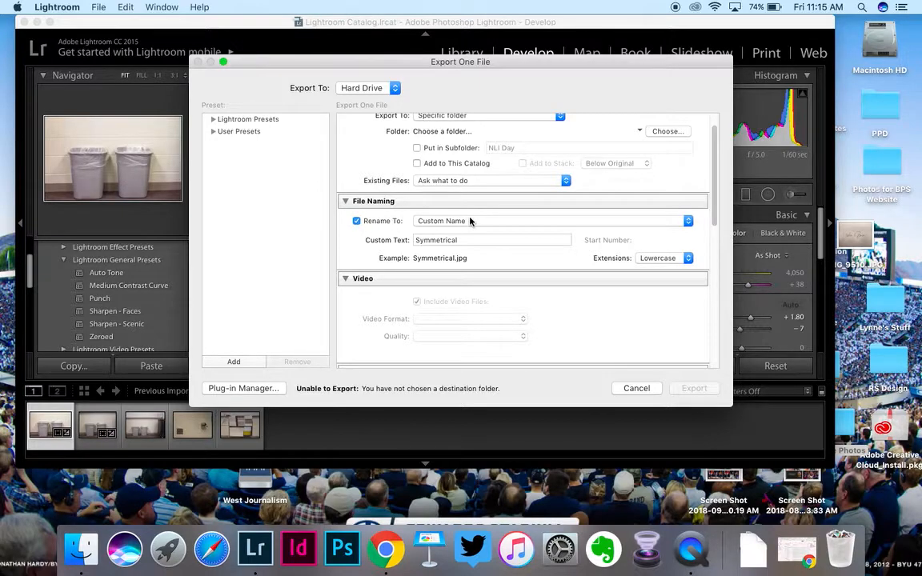
pyautogui.scroll(-3, 471, 221)
pyautogui.scroll(-5, 470, 221)
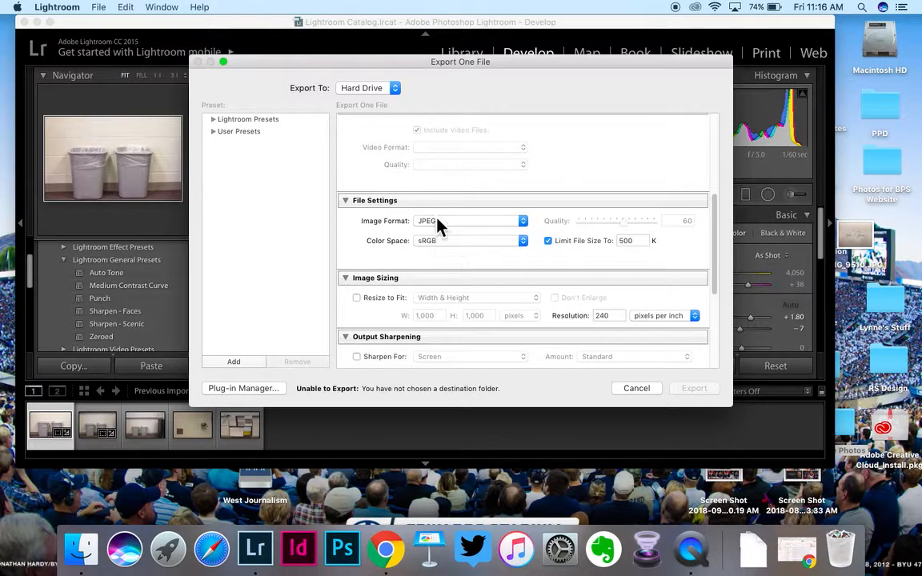
pyautogui.click(523, 223)
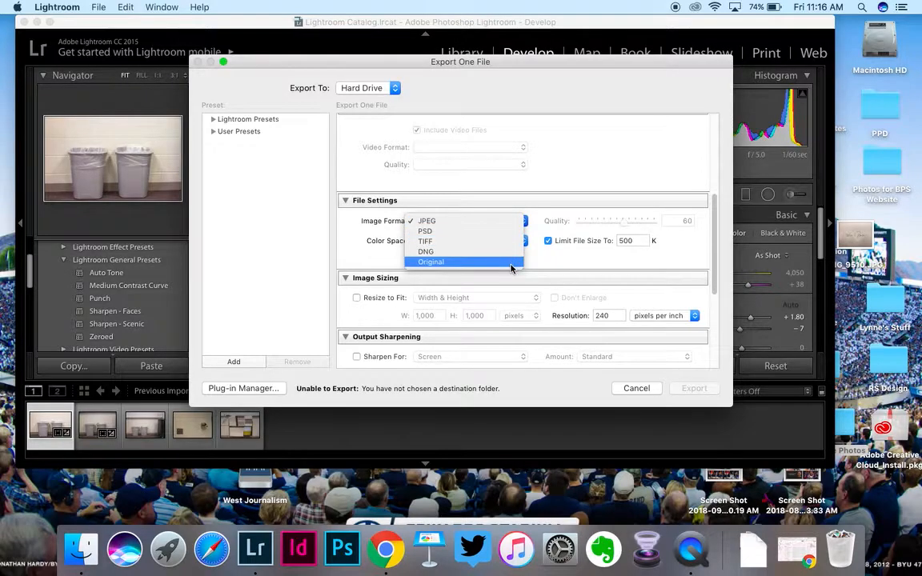
pyautogui.click(506, 223)
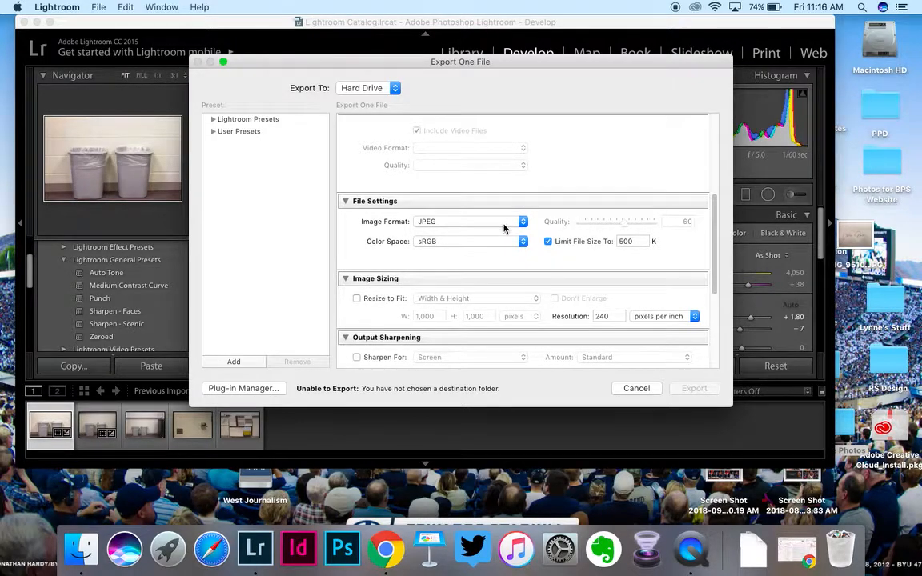
# Choose the Photo Quiz folder on the Desktop as the export destination and export the trash bin photo
pyautogui.scroll(1, 504, 227)
pyautogui.scroll(-5, 504, 228)
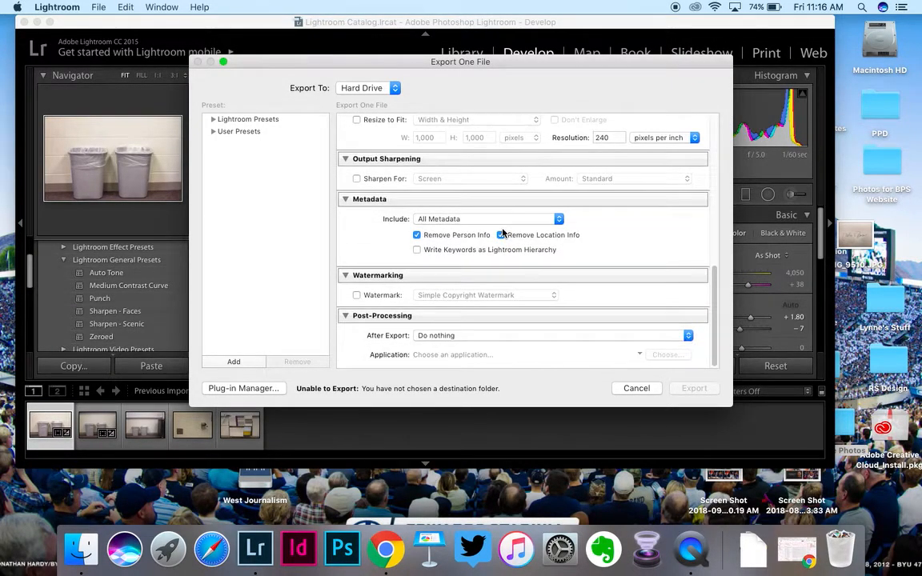
pyautogui.scroll(10, 502, 233)
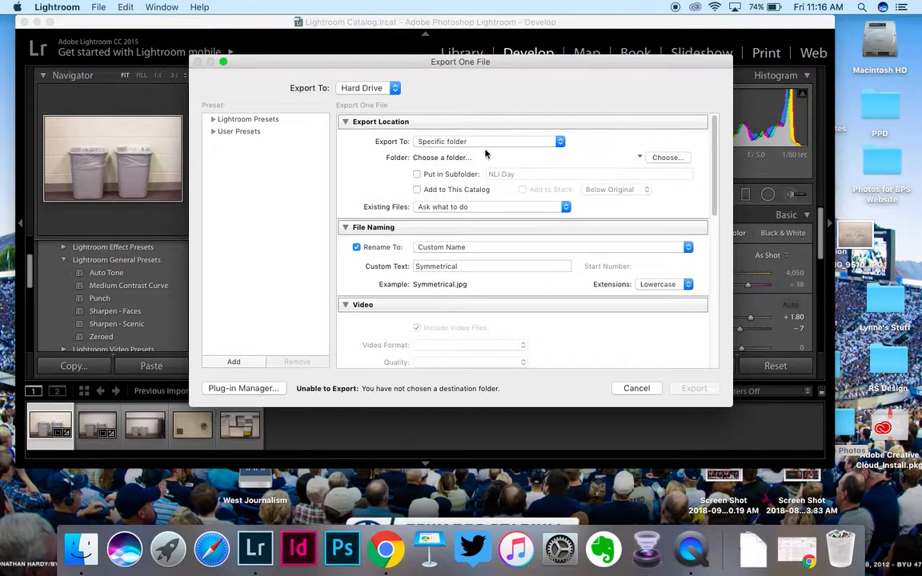
pyautogui.click(665, 158)
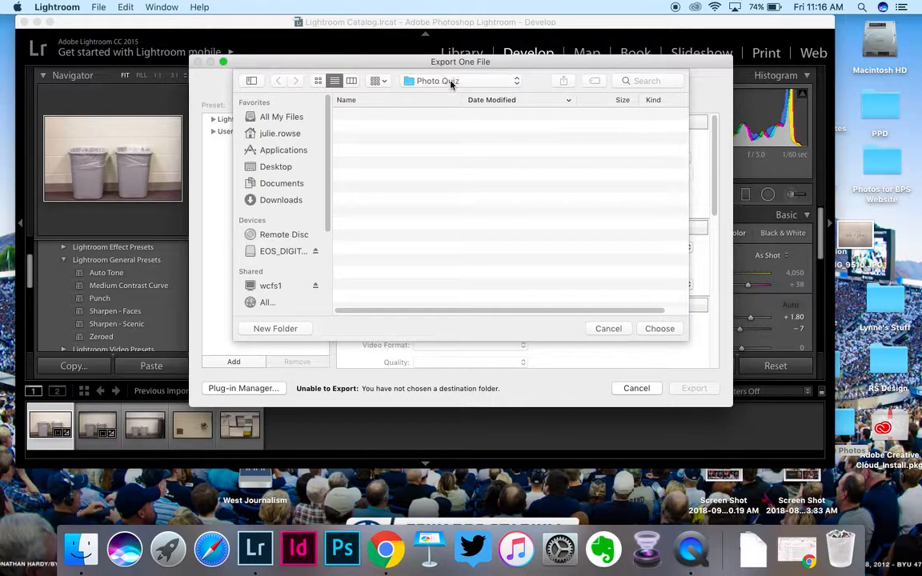
pyautogui.click(660, 329)
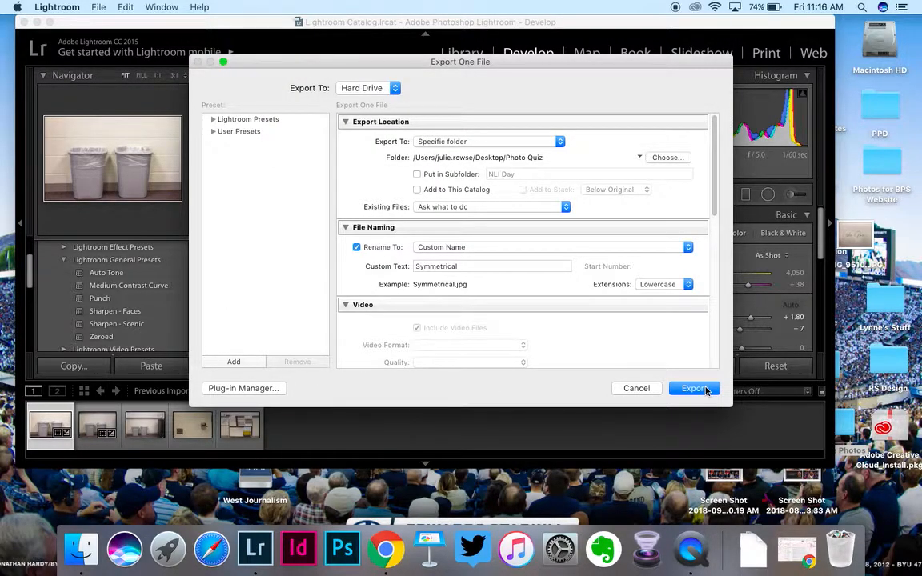
pyautogui.click(695, 389)
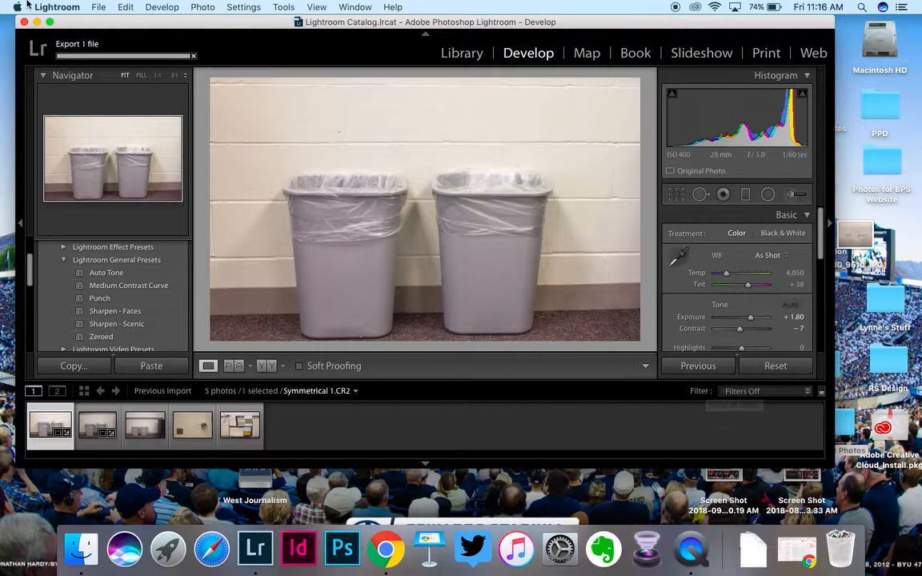
# Minimize Lightroom, open the Photo Quiz folder on the Desktop and preview Symmetrical.jpg to check the exported photo
pyautogui.click(36, 23)
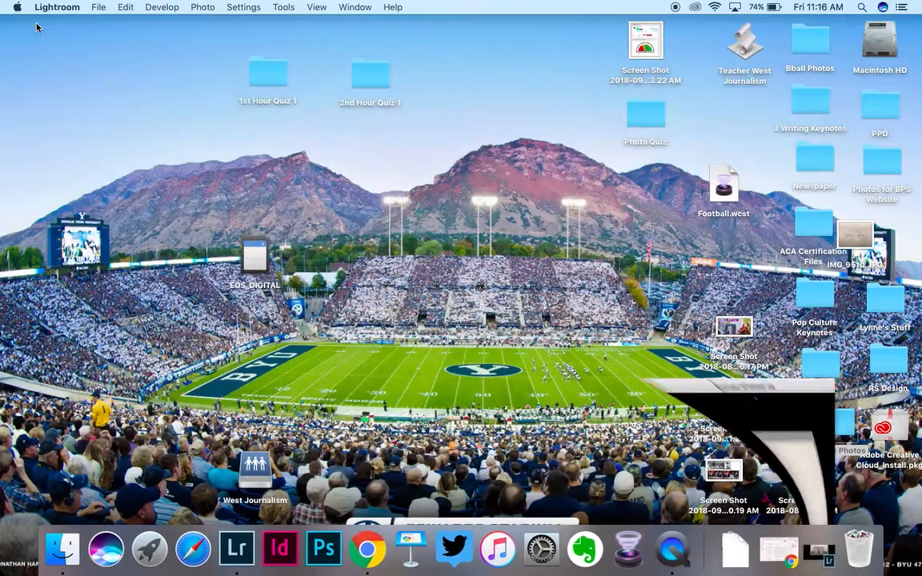
pyautogui.doubleClick(653, 118)
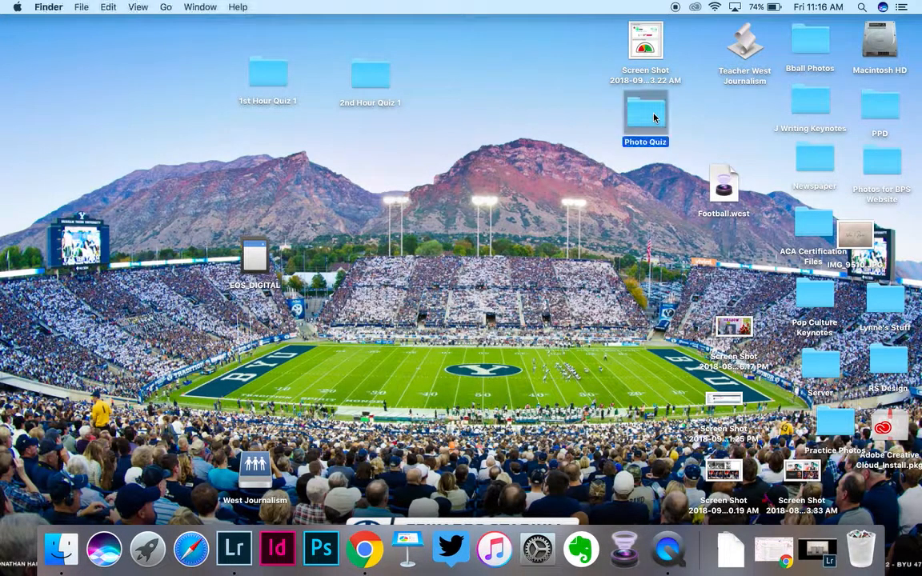
pyautogui.click(374, 130)
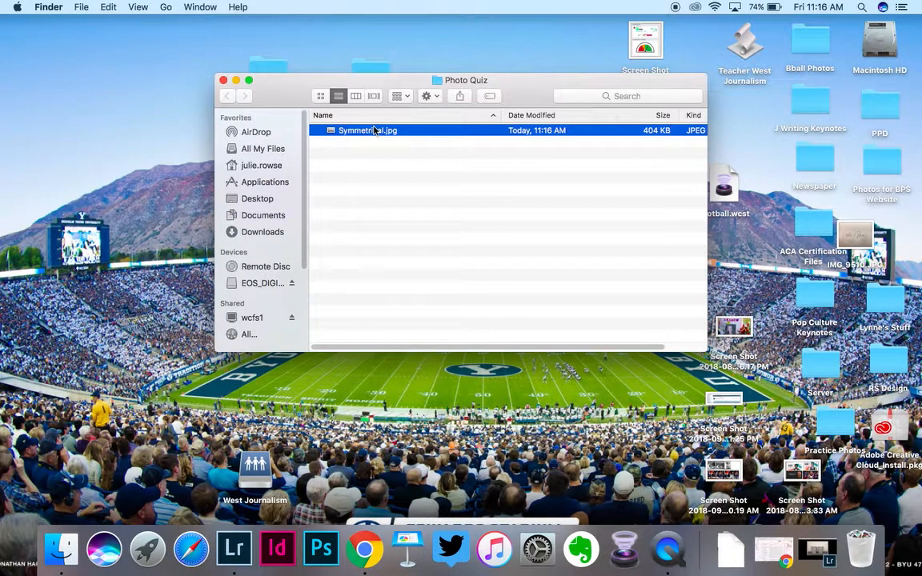
pyautogui.press('space')
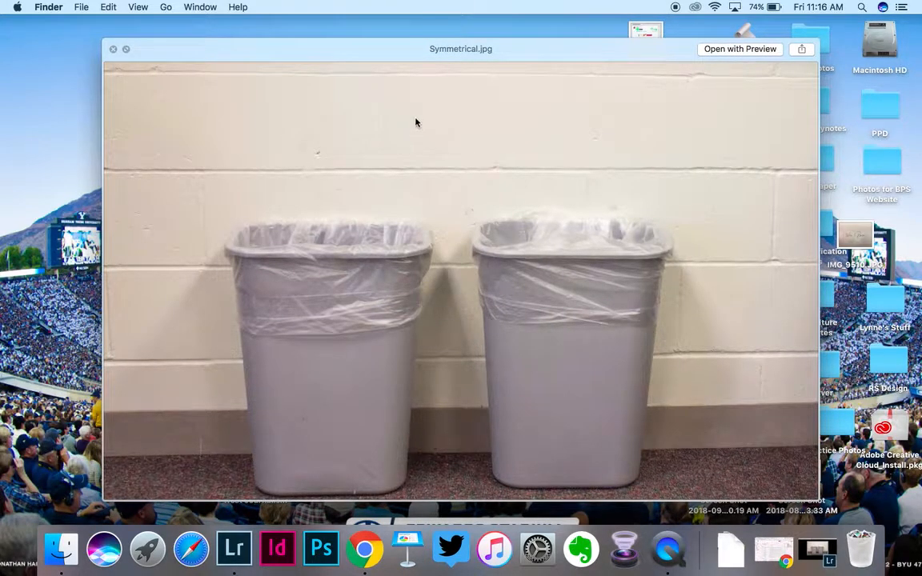
pyautogui.click(114, 50)
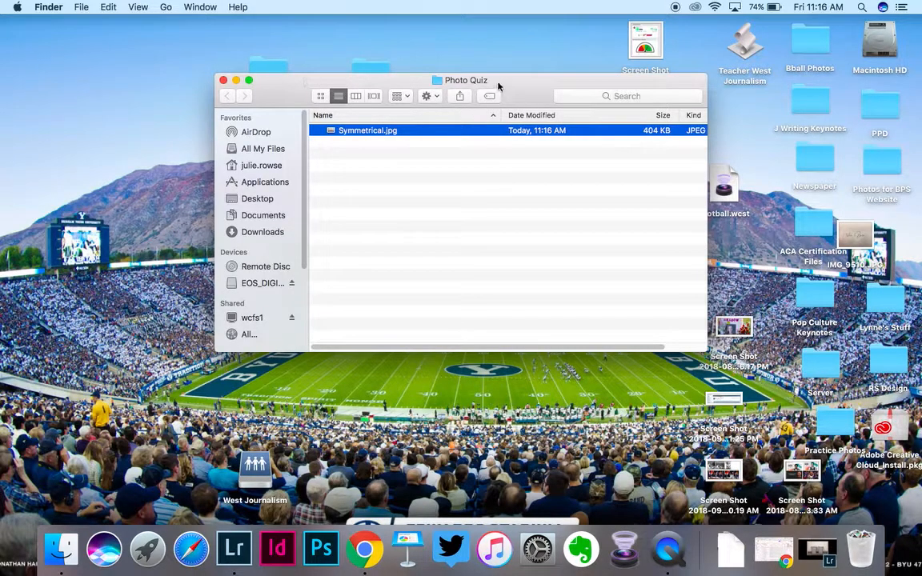
pyautogui.moveTo(535, 89); pyautogui.dragTo(393, 50)
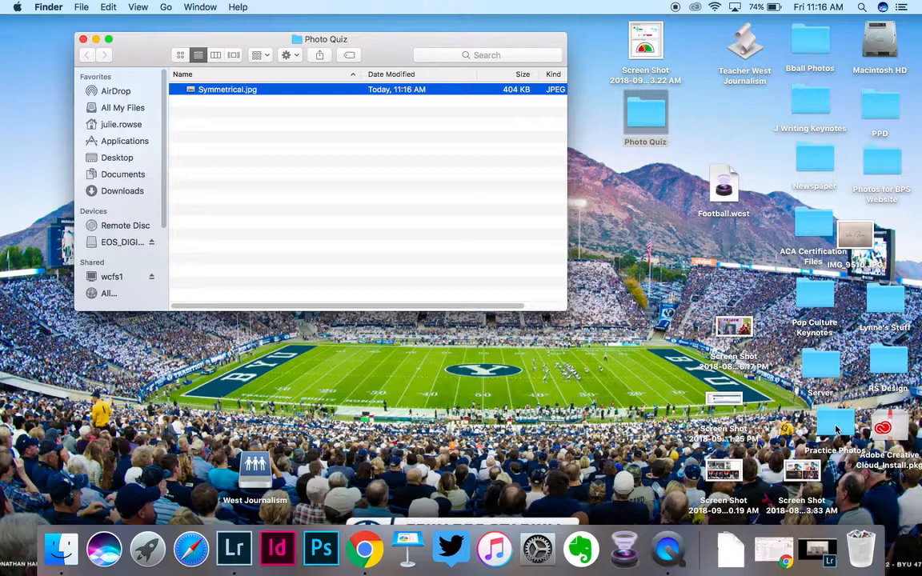
# Return to Lightroom and apply the Auto Tone preset to the photo of the light switch and pencil sharpener
pyautogui.click(248, 546)
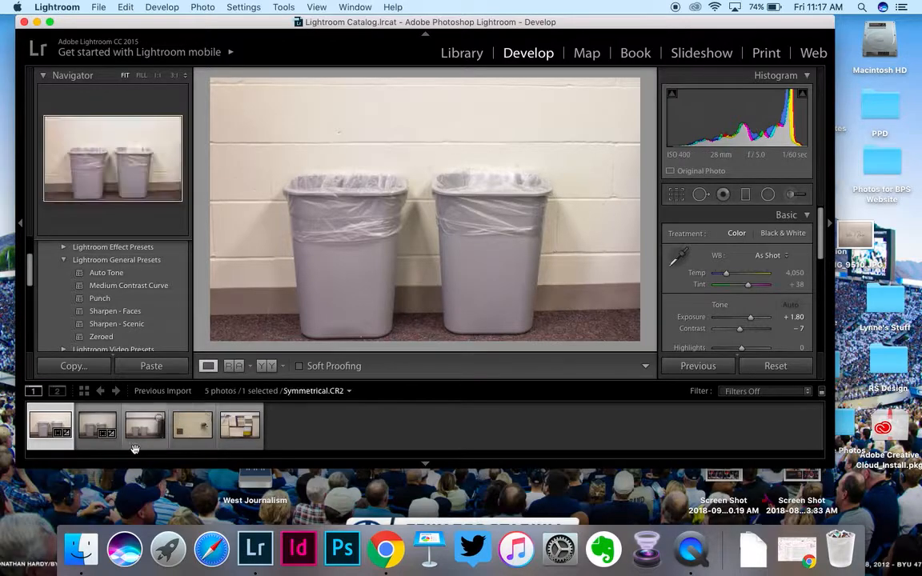
pyautogui.click(189, 431)
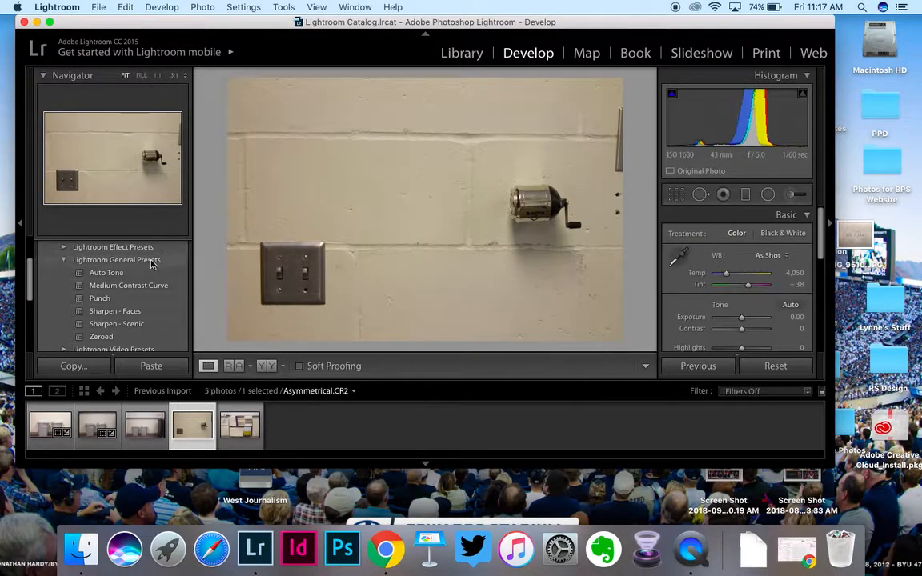
pyautogui.click(134, 276)
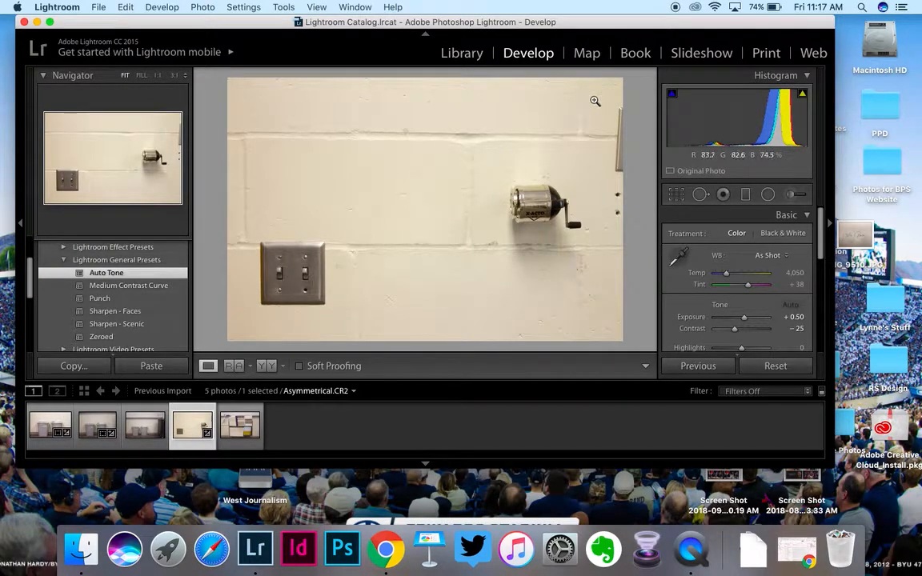
# Crop the photo closer around the light switch and pencil sharpener, cutting off the dark strip and screw holes beside the sharpener
pyautogui.click(676, 196)
pyautogui.moveTo(623, 210); pyautogui.dragTo(605, 215)
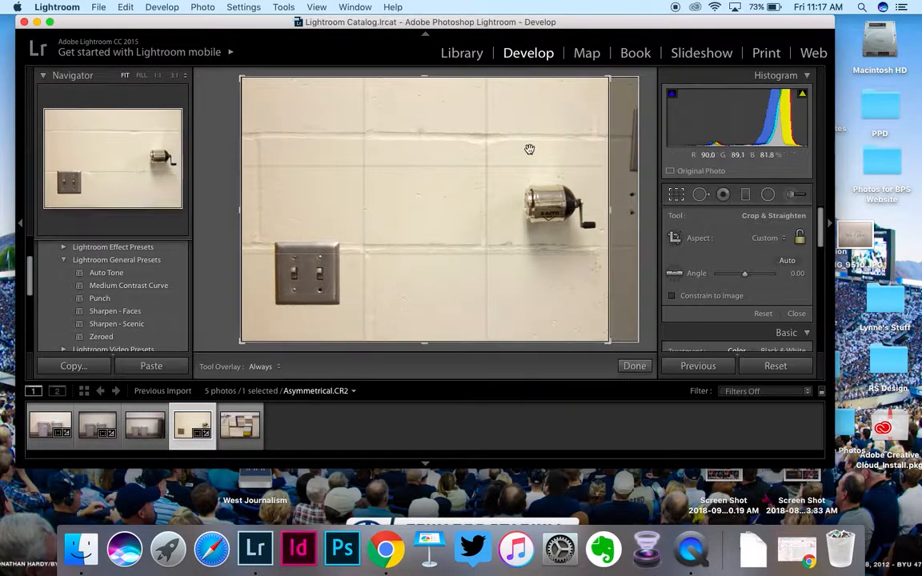
pyautogui.moveTo(426, 82); pyautogui.dragTo(429, 90)
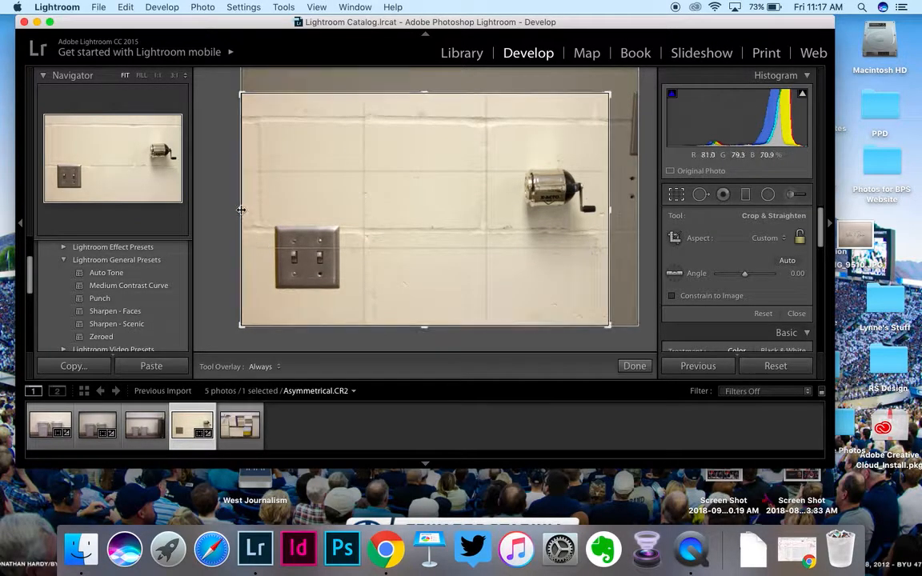
pyautogui.moveTo(242, 209); pyautogui.dragTo(251, 209)
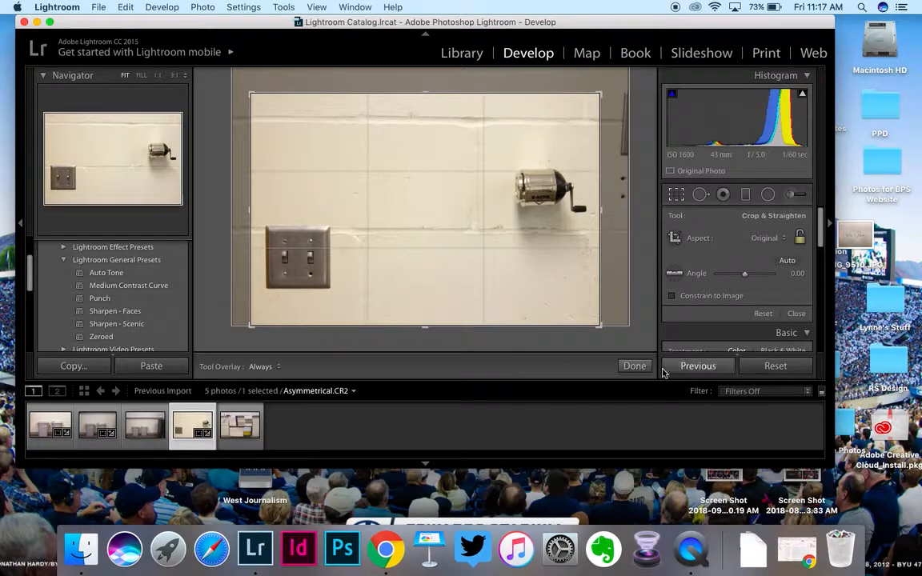
pyautogui.click(632, 367)
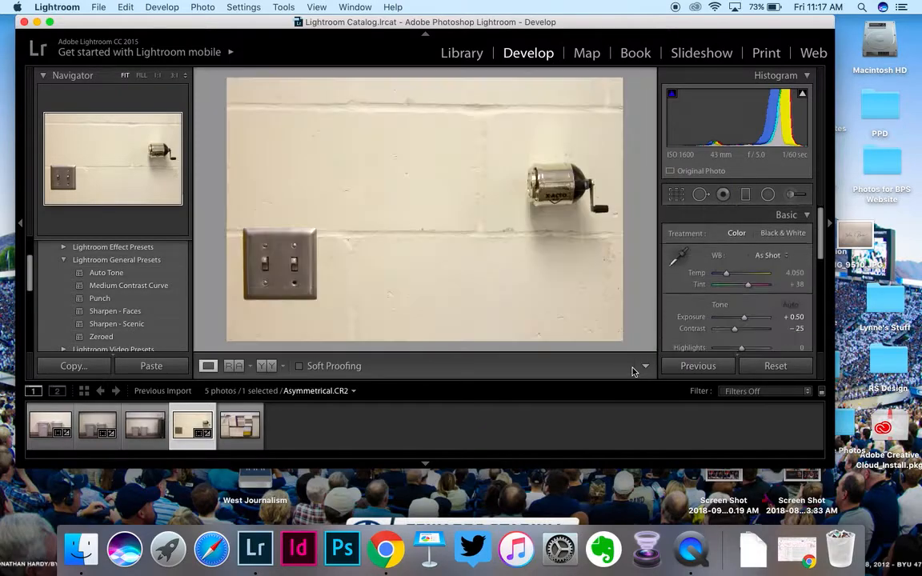
# Export the cropped photo as a JPEG to the Photo Quiz folder with the custom name Asymmetrical
pyautogui.click(96, 8)
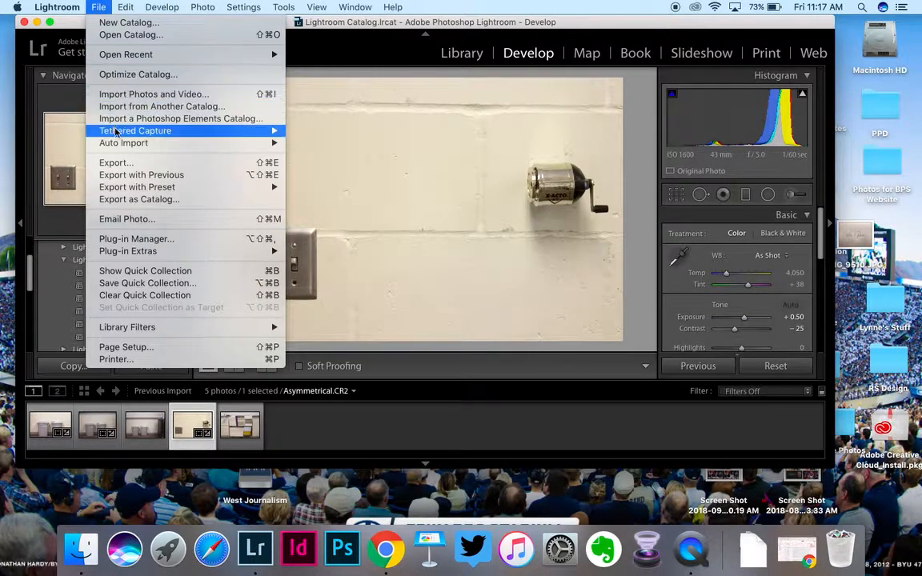
pyautogui.click(116, 163)
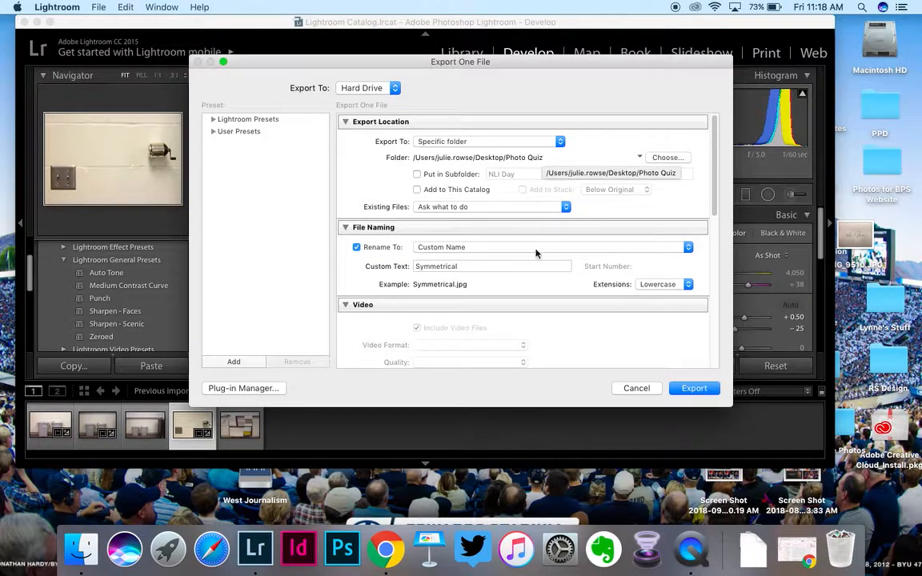
pyautogui.click(483, 266)
pyautogui.write('Asymmetrical')
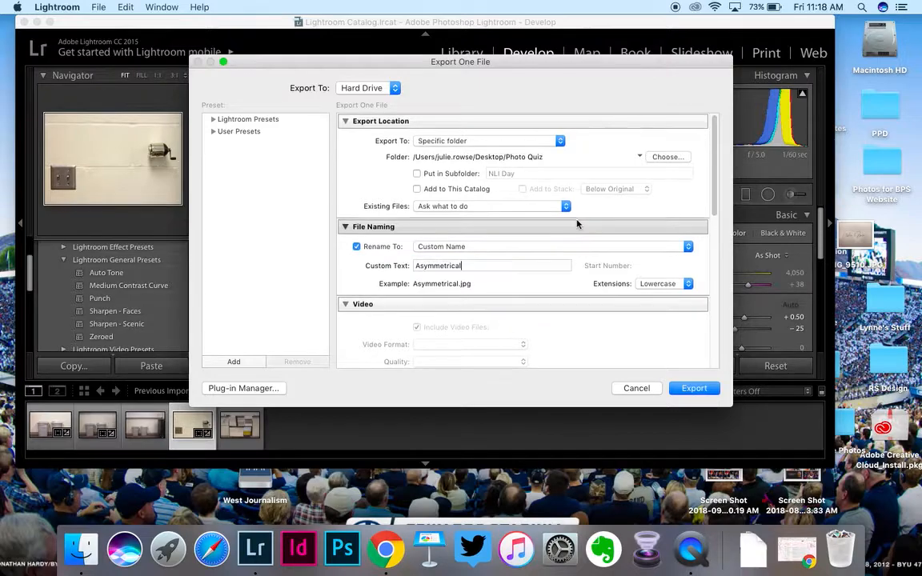
pyautogui.scroll(-10, 573, 224)
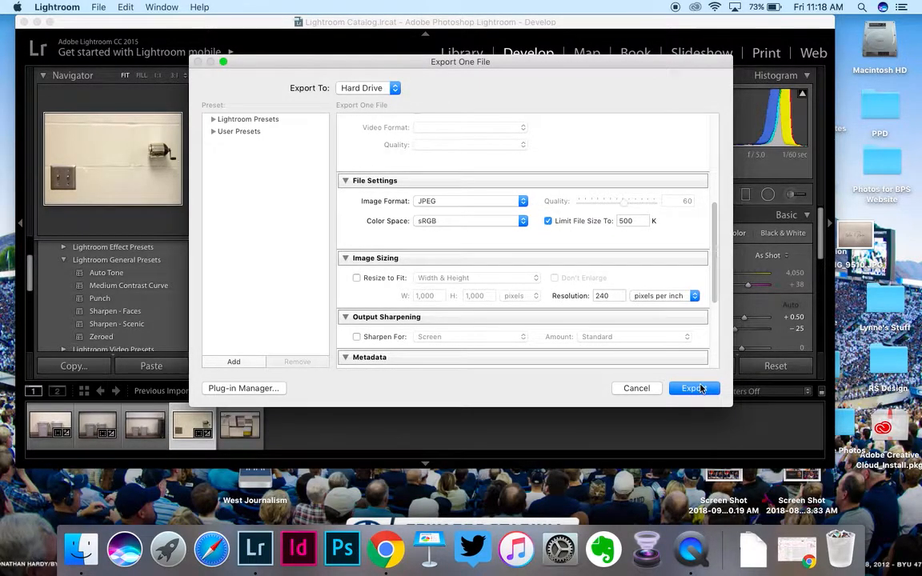
pyautogui.click(693, 388)
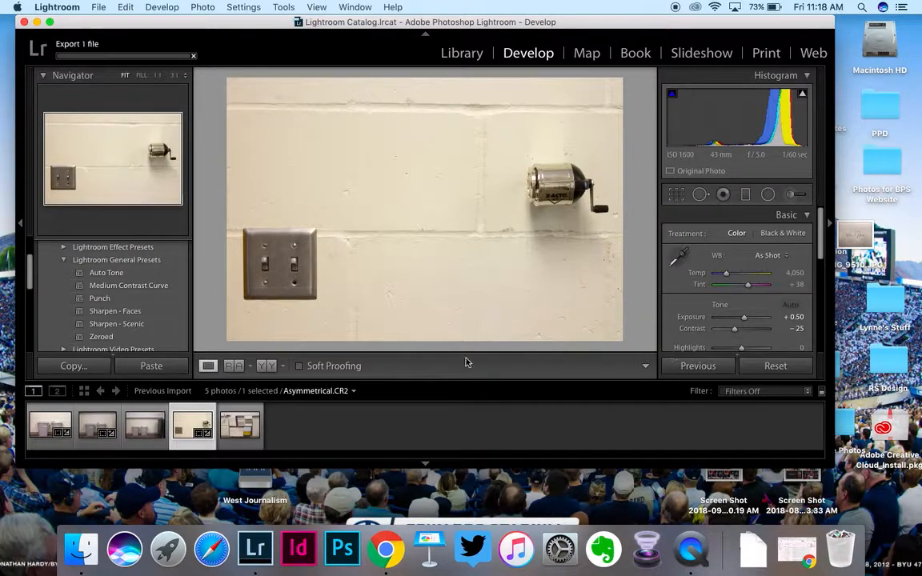
# Apply the Auto Tone preset to the photo of the book cart, Repetition.CR2
pyautogui.click(240, 428)
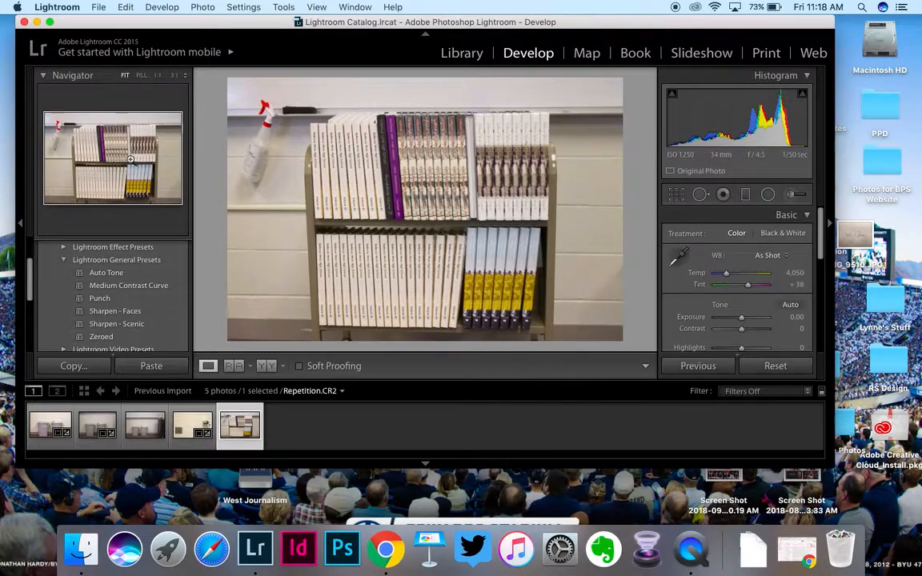
pyautogui.click(106, 273)
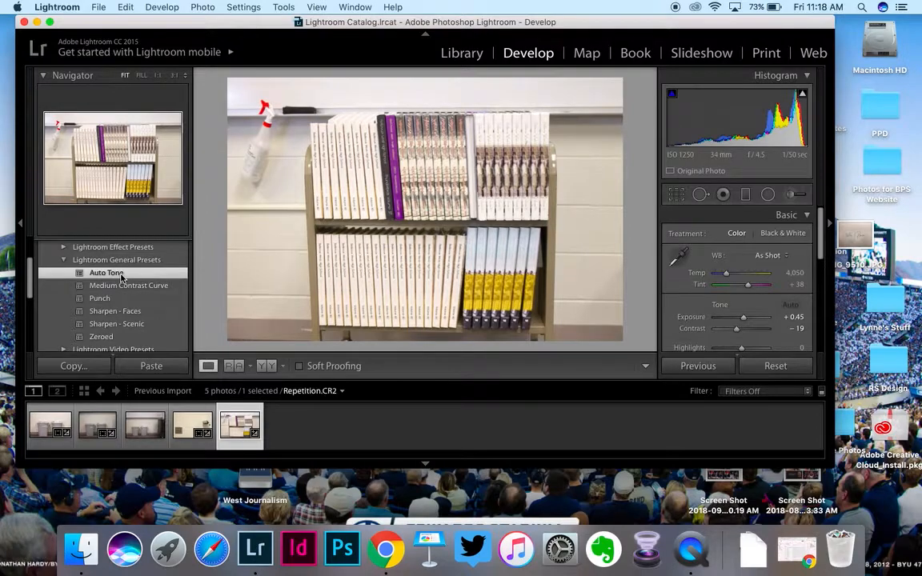
# Crop the photo tightly around the two shelves of books, cutting off the spray bottle, the surrounding wall and the area below the lower shelf
pyautogui.click(677, 196)
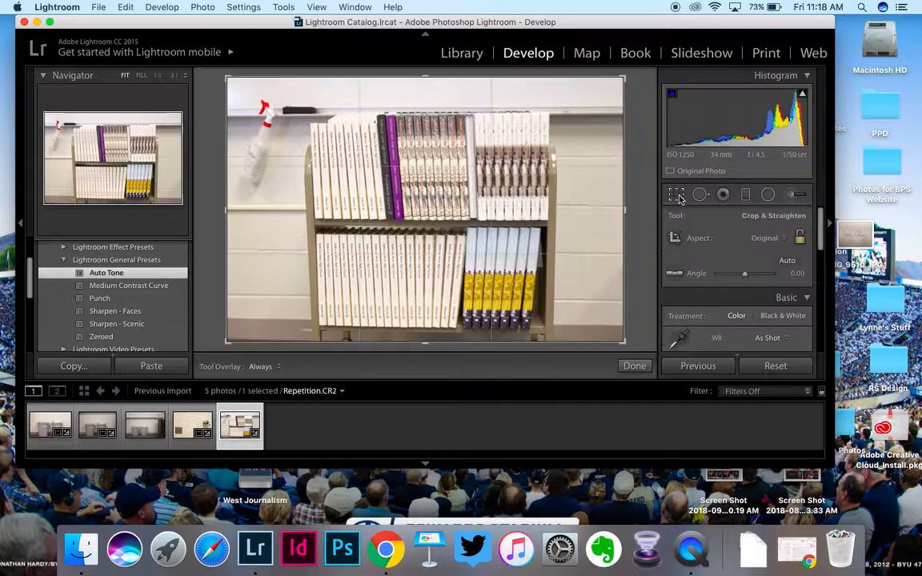
pyautogui.moveTo(225, 210); pyautogui.dragTo(252, 209)
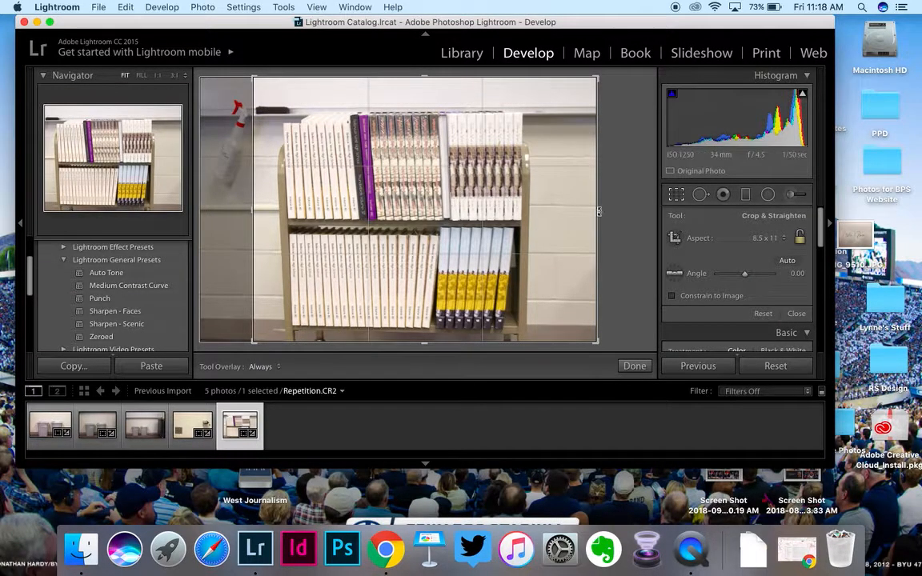
pyautogui.moveTo(596, 208); pyautogui.dragTo(544, 208)
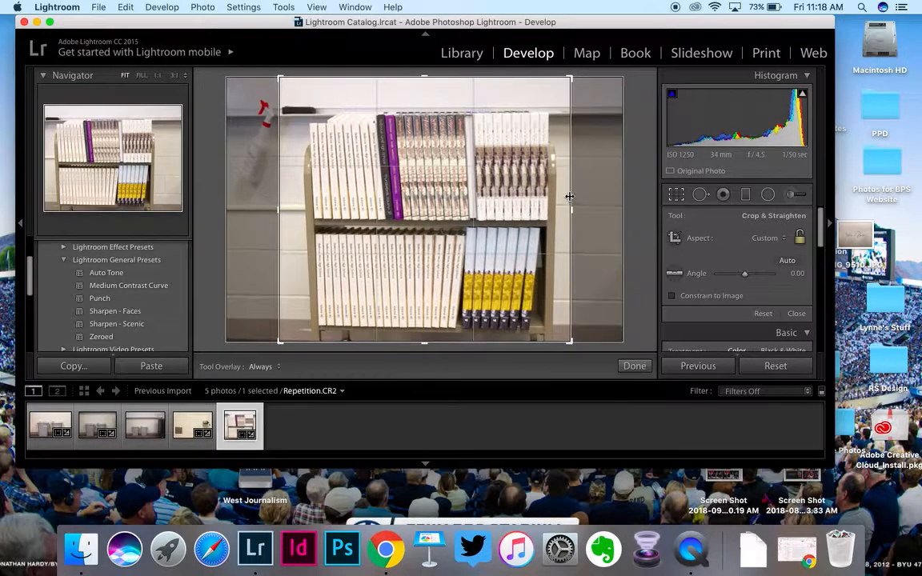
pyautogui.moveTo(422, 78); pyautogui.dragTo(423, 93)
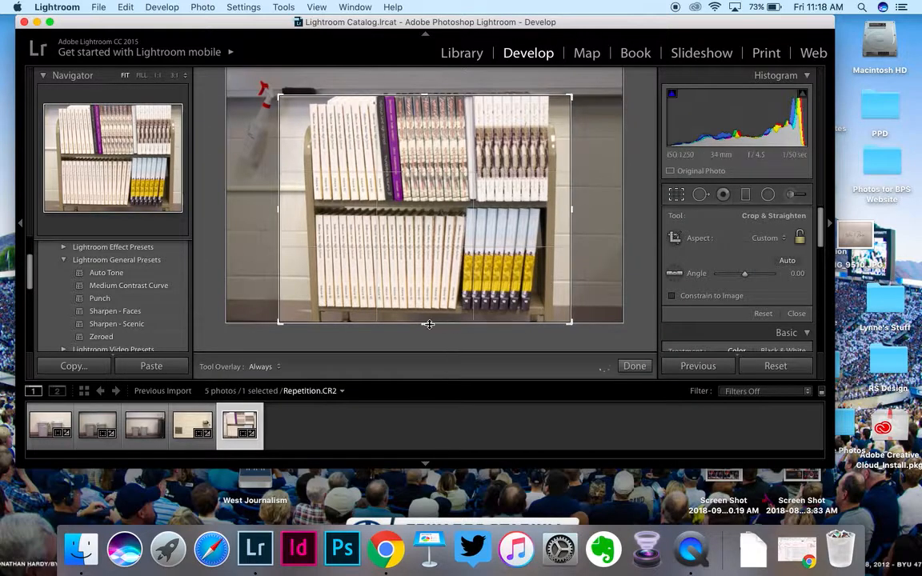
pyautogui.moveTo(423, 326); pyautogui.dragTo(425, 315)
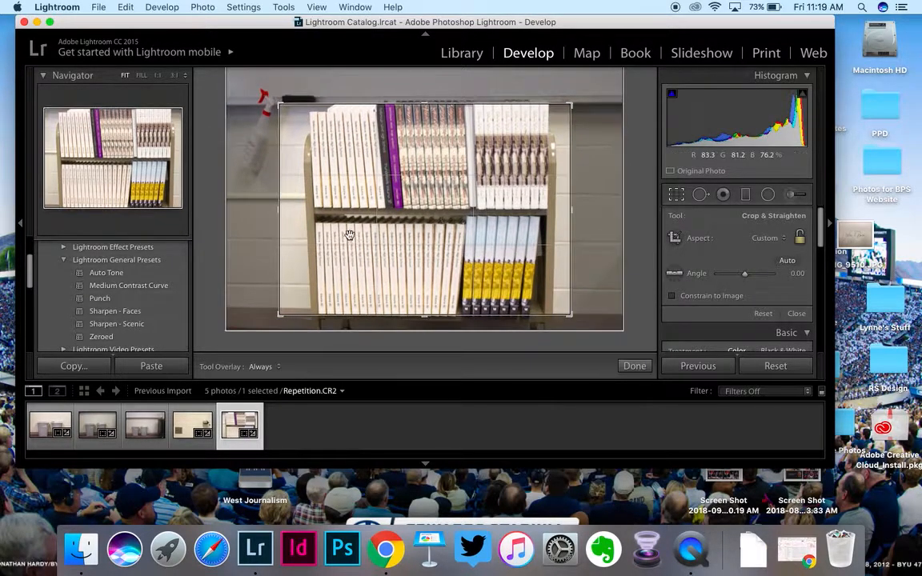
pyautogui.moveTo(280, 214); pyautogui.dragTo(289, 209)
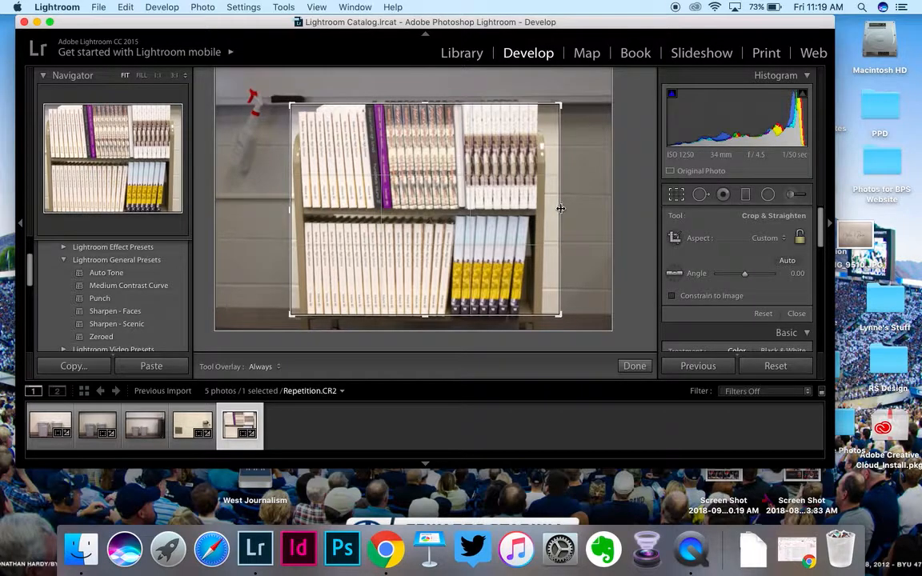
pyautogui.moveTo(561, 208); pyautogui.dragTo(555, 207)
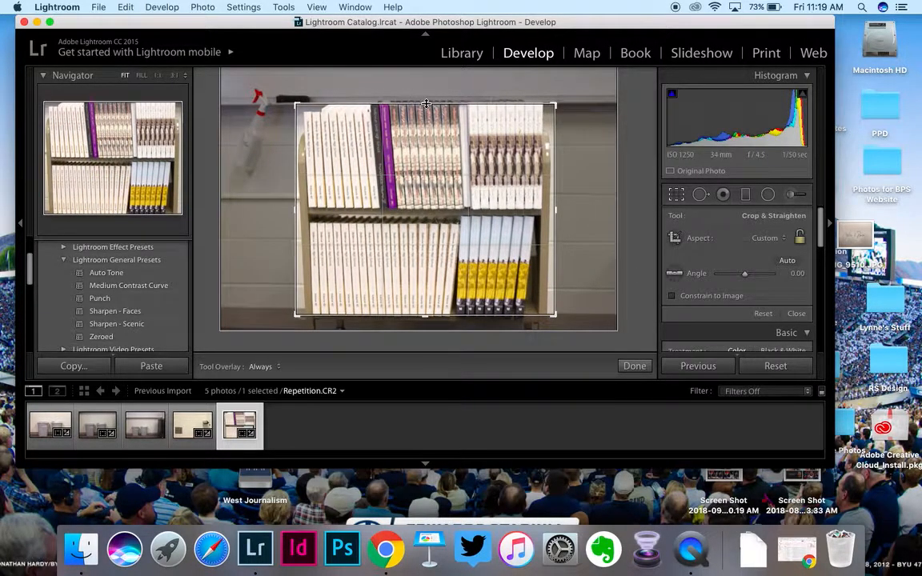
pyautogui.moveTo(426, 103); pyautogui.dragTo(425, 101)
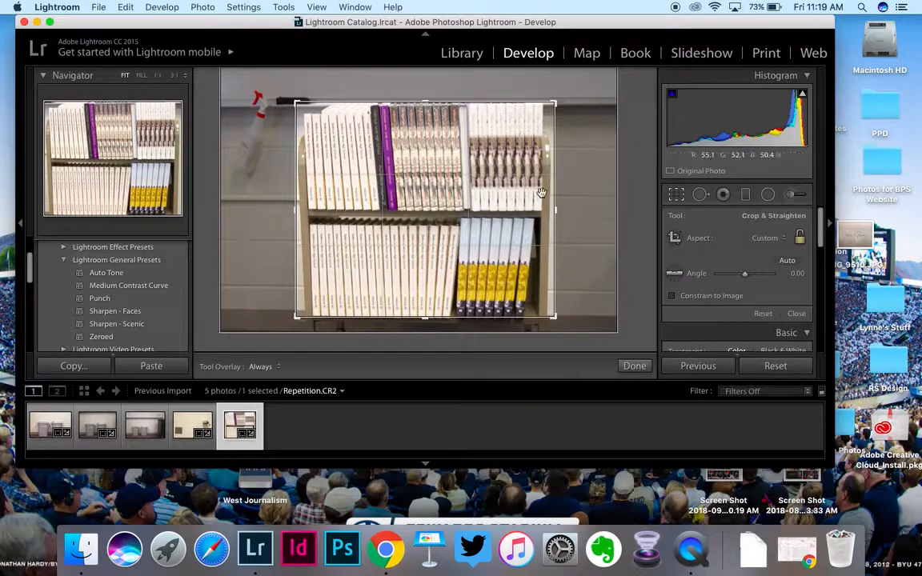
pyautogui.click(635, 367)
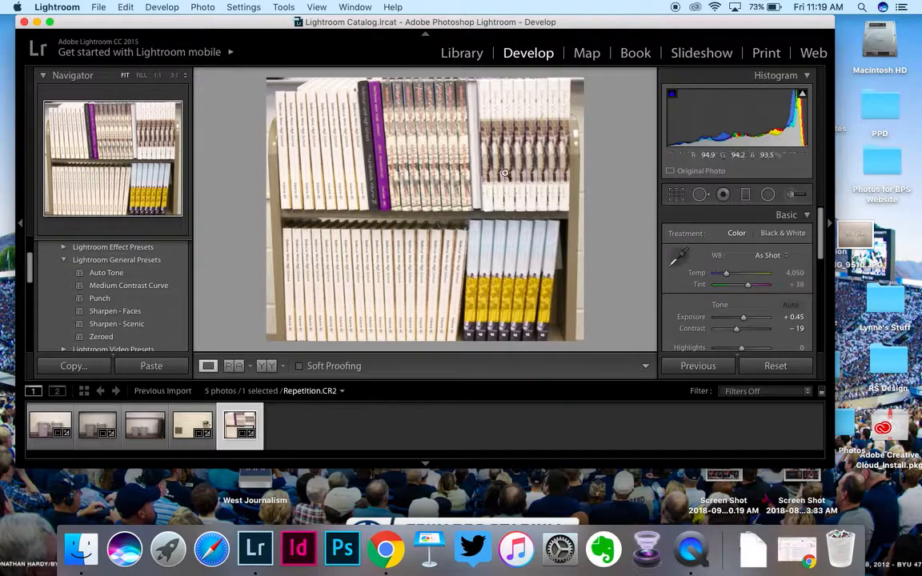
# Export the cropped photo as a JPEG to the Photo Quiz folder with the custom name Repetition
pyautogui.click(99, 8)
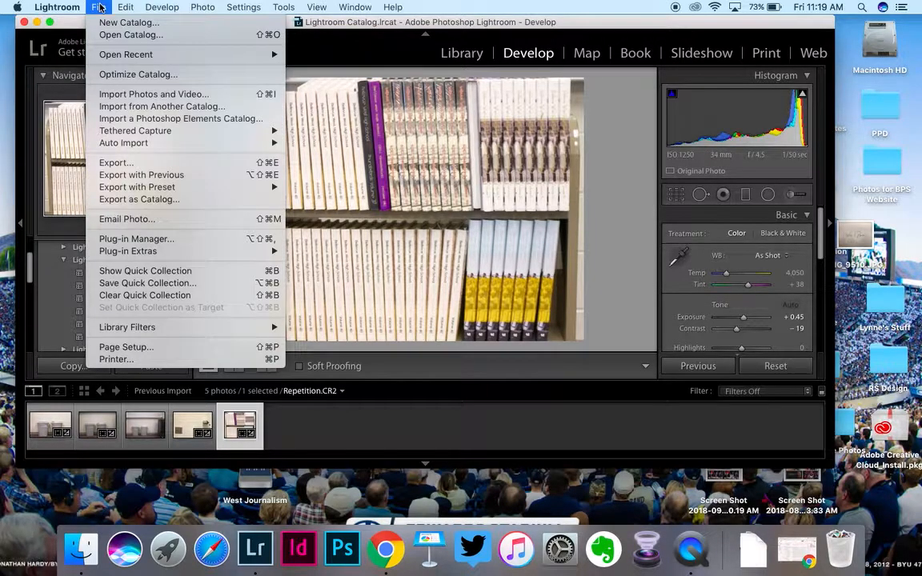
pyautogui.click(148, 164)
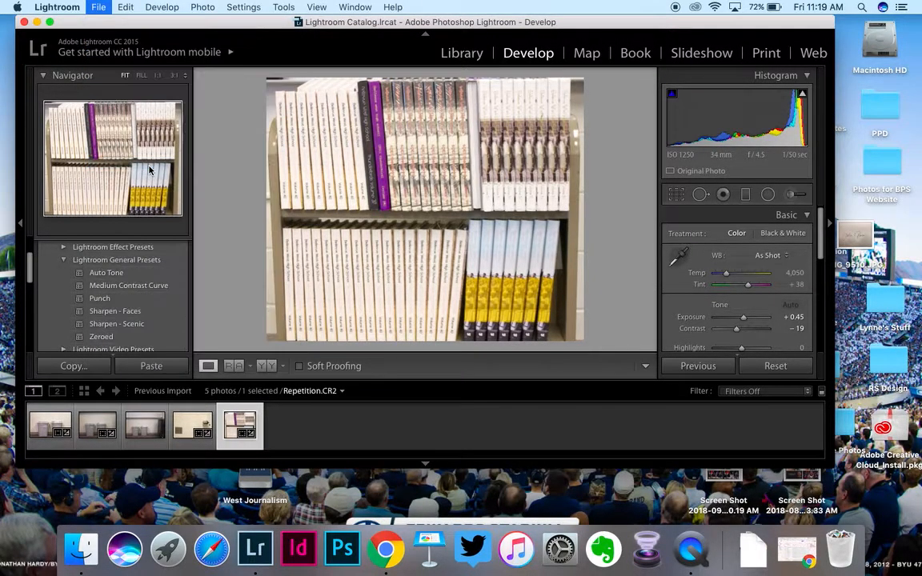
pyautogui.doubleClick(479, 267)
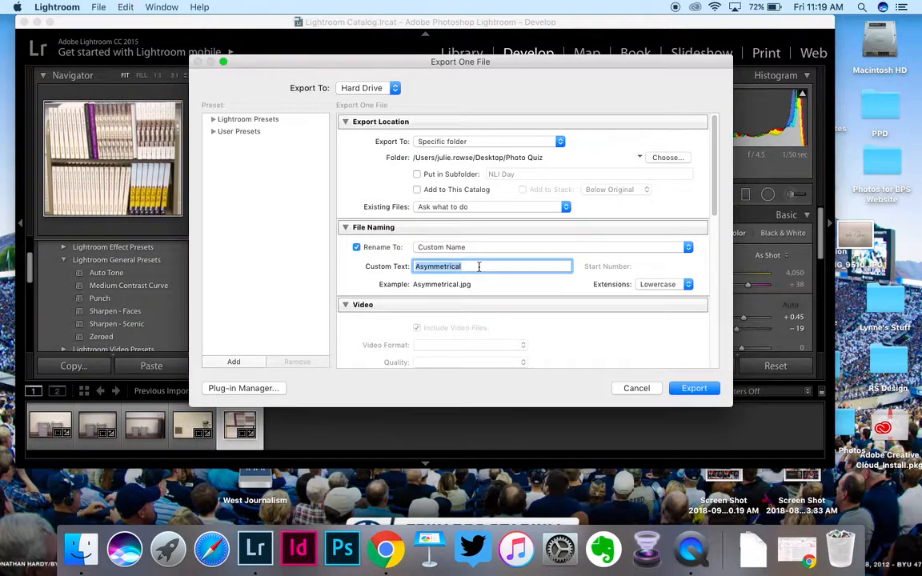
pyautogui.write('Repetition')
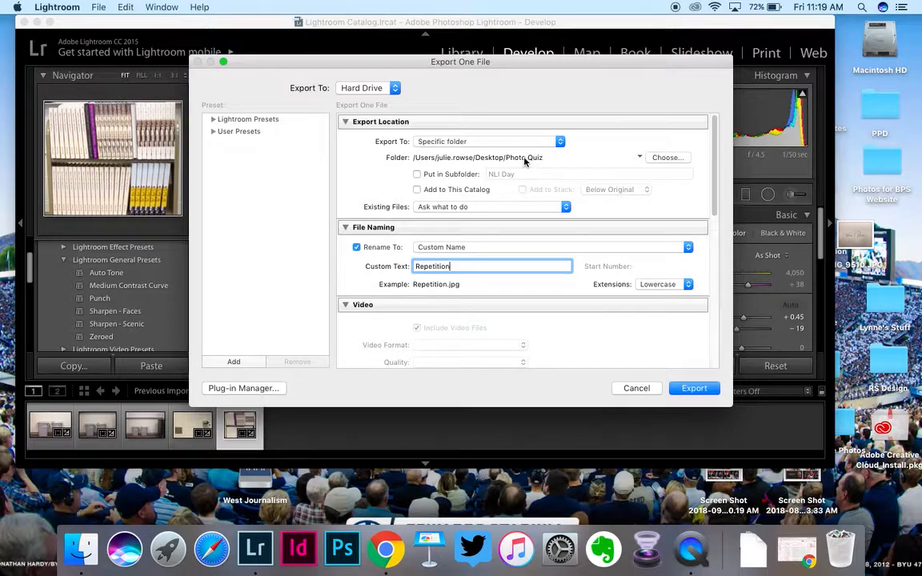
pyautogui.scroll(-5, 532, 172)
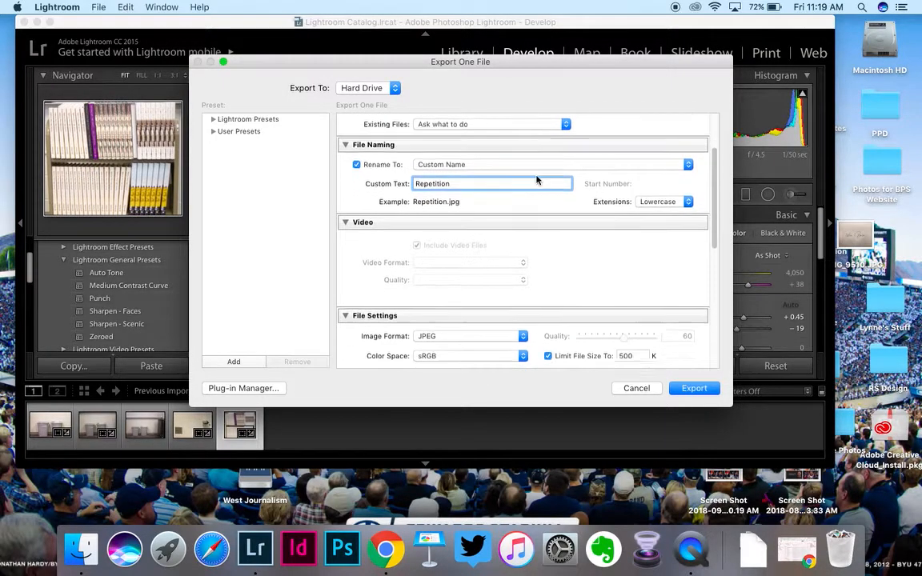
pyautogui.click(693, 389)
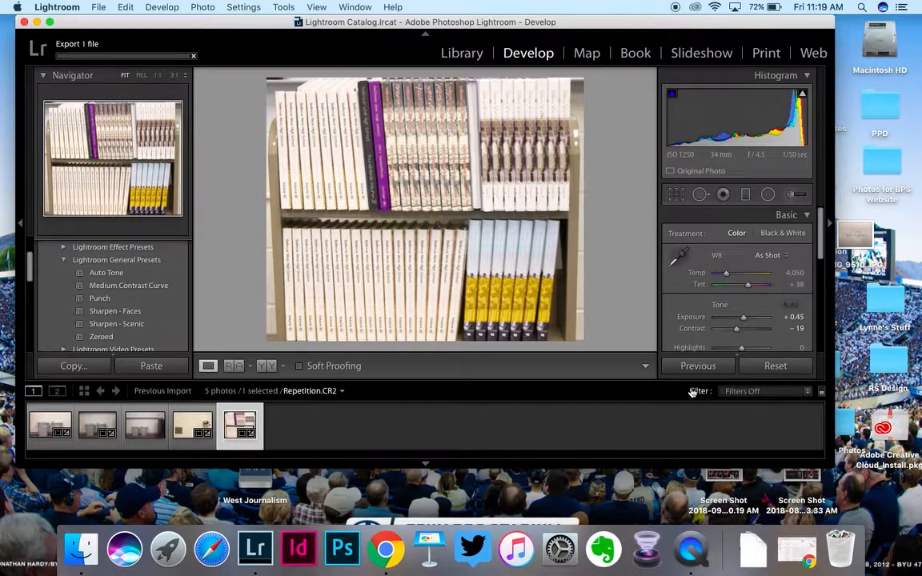